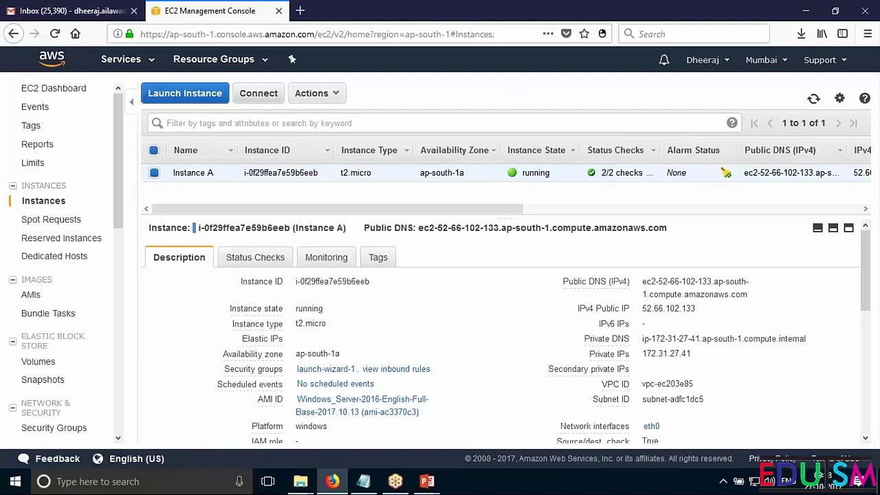
Download the Remote Desktop file for Instance A and save it.
{"action": "left_click", "coordinate": [267, 100]}
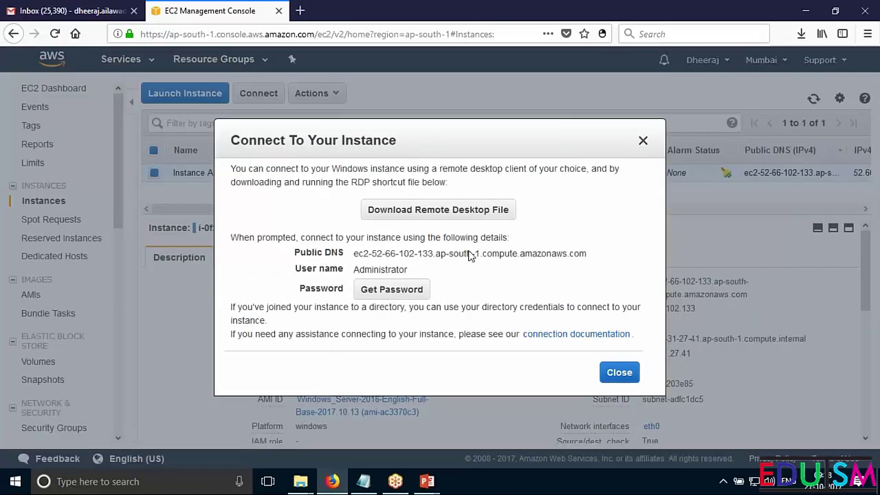
{"action": "left_click", "coordinate": [503, 214]}
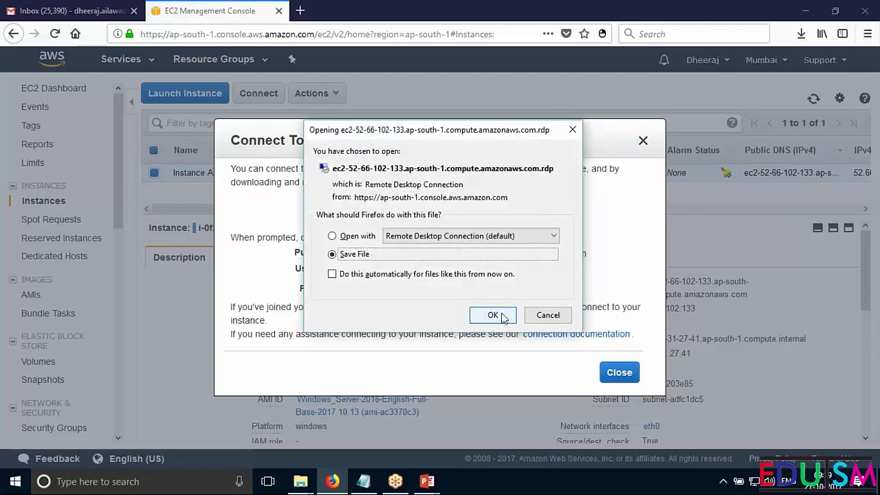
{"action": "left_click", "coordinate": [492, 315]}
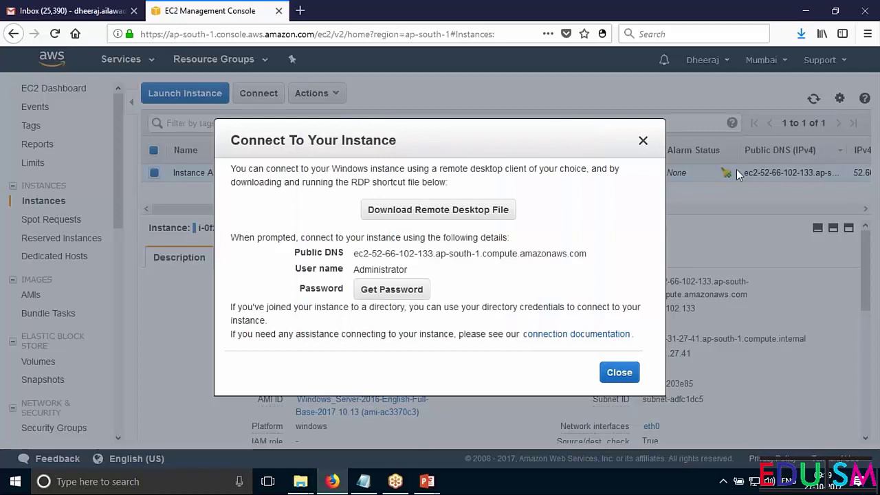
Open the downloaded Remote Desktop file and start the connection to the instance.
{"action": "left_click", "coordinate": [801, 34]}
{"action": "left_click", "coordinate": [739, 71]}
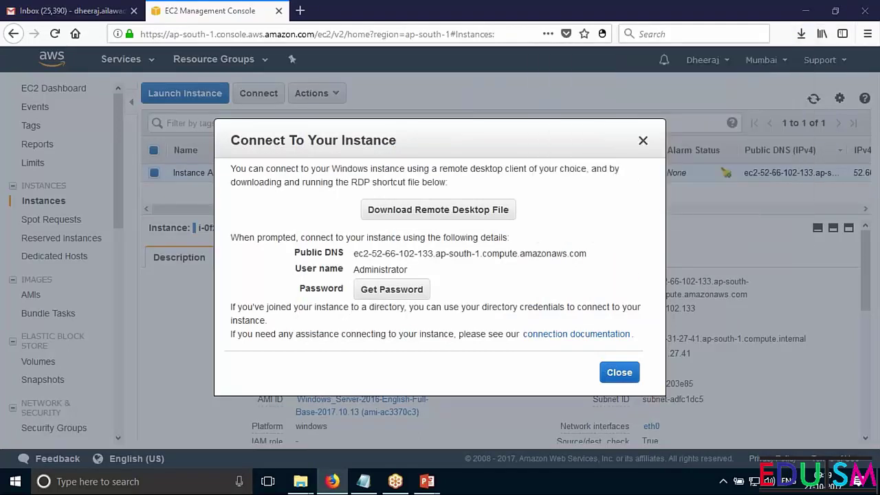
{"action": "left_click", "coordinate": [515, 310]}
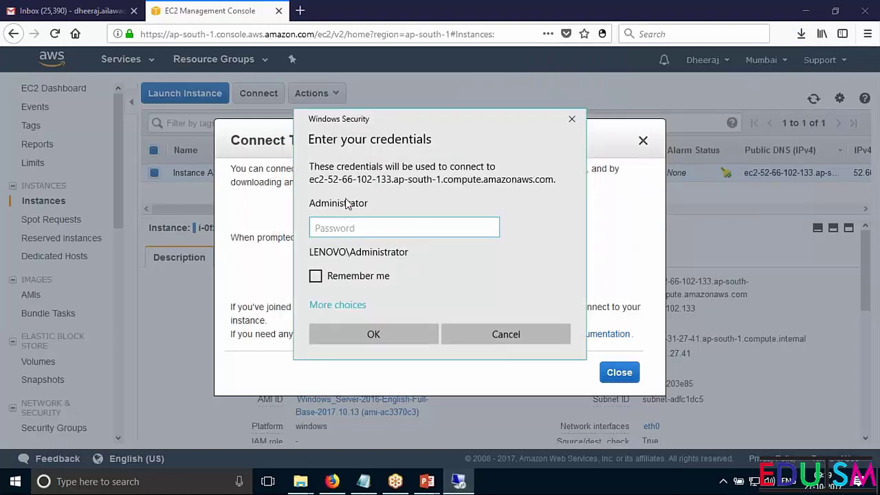
Return to the instance's connection details and open password retrieval for the Administrator account.
{"action": "left_click", "coordinate": [633, 243]}
{"action": "left_click", "coordinate": [392, 289]}
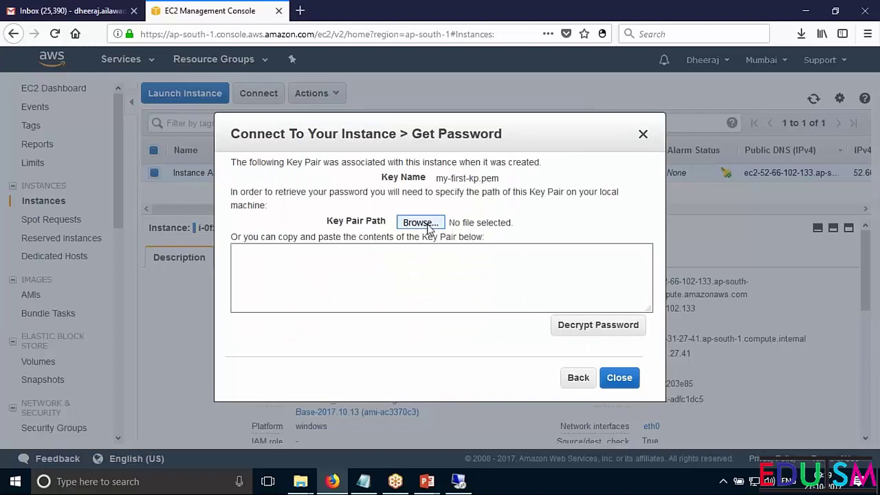
Try to decrypt the instance's password with the key pair file my-kp-123.pem from Downloads.
{"action": "left_click", "coordinate": [420, 223]}
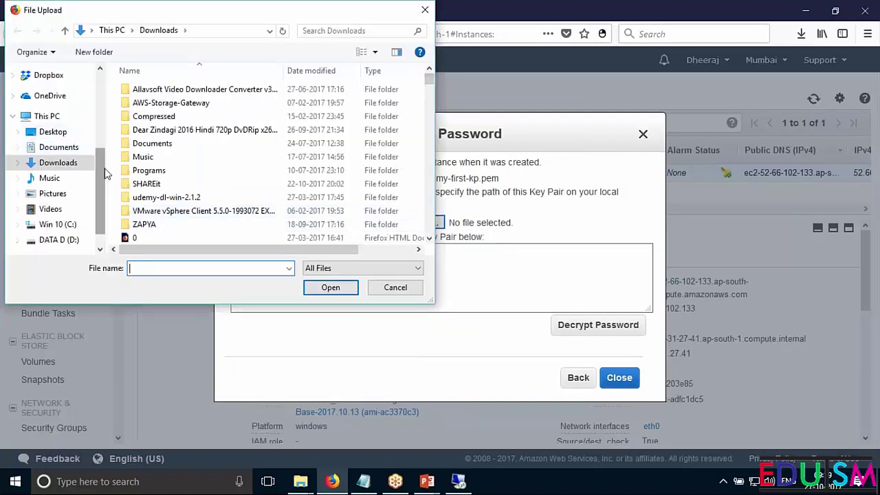
{"action": "left_click_drag", "start_coordinate": [98, 177], "coordinate": [99, 95]}
{"action": "left_click", "coordinate": [60, 95]}
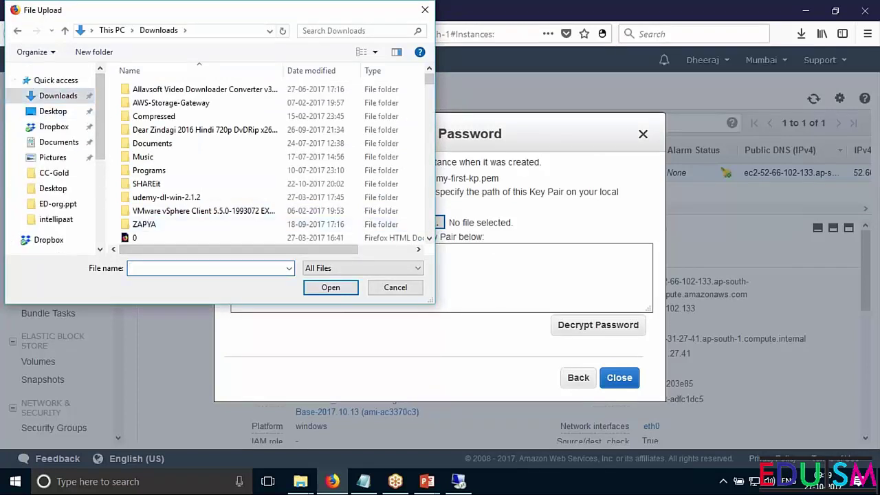
{"action": "type", "text": "my"}
{"action": "key", "text": "Down"}
{"action": "key", "text": "Down"}
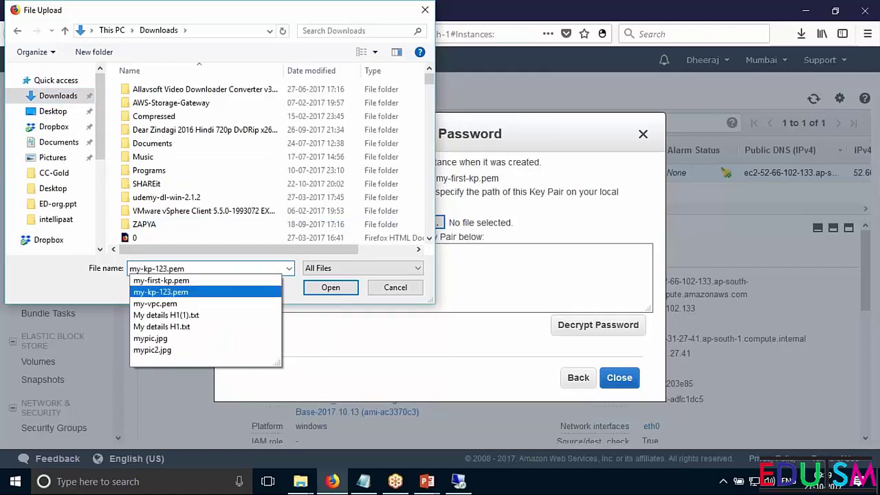
{"action": "key", "text": "Return"}
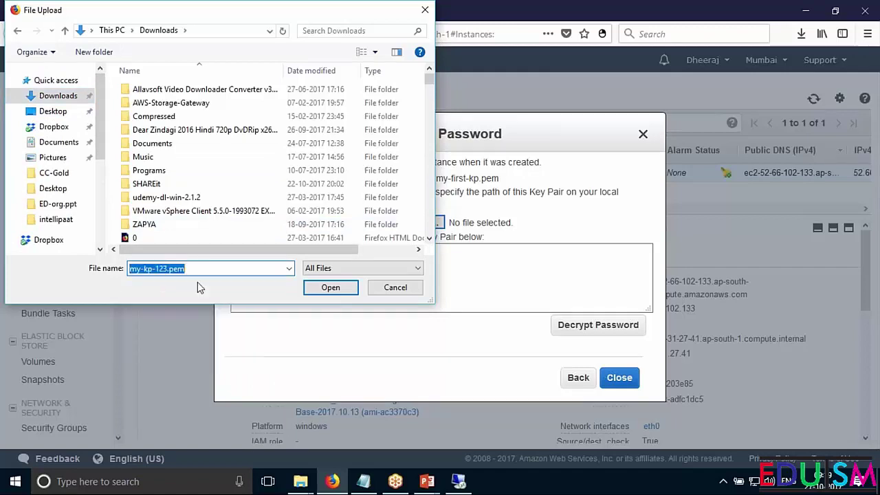
{"action": "key", "text": "Return"}
{"action": "left_click", "coordinate": [613, 333]}
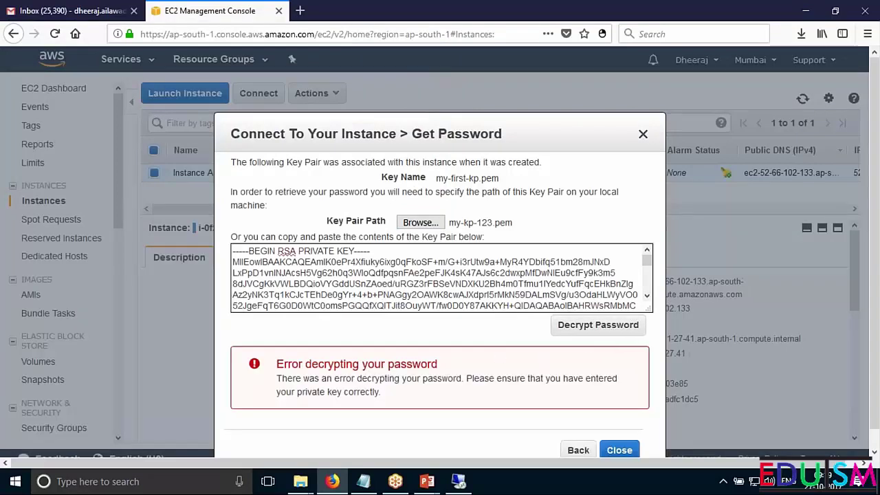
Select the key pair file my-first-kp.pem from Downloads and decrypt the instance's password.
{"action": "left_click", "coordinate": [420, 222]}
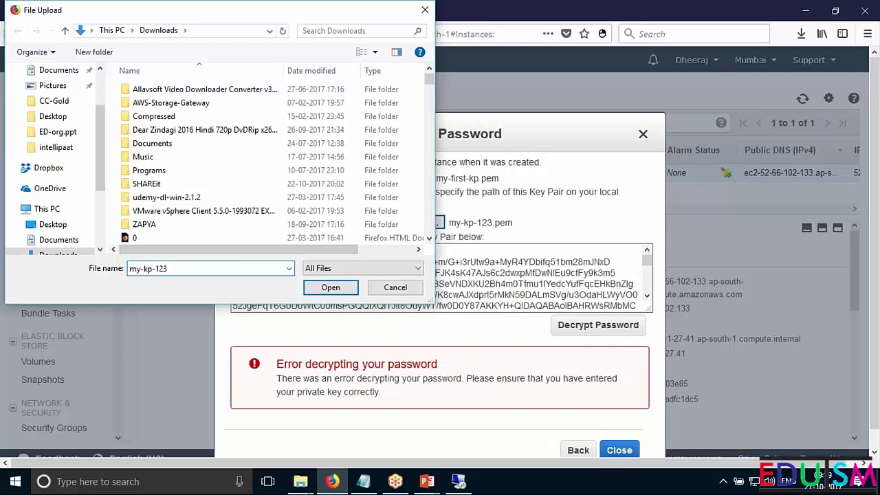
{"action": "type", "text": "my-first"}
{"action": "key", "text": "Down"}
{"action": "key", "text": "Return"}
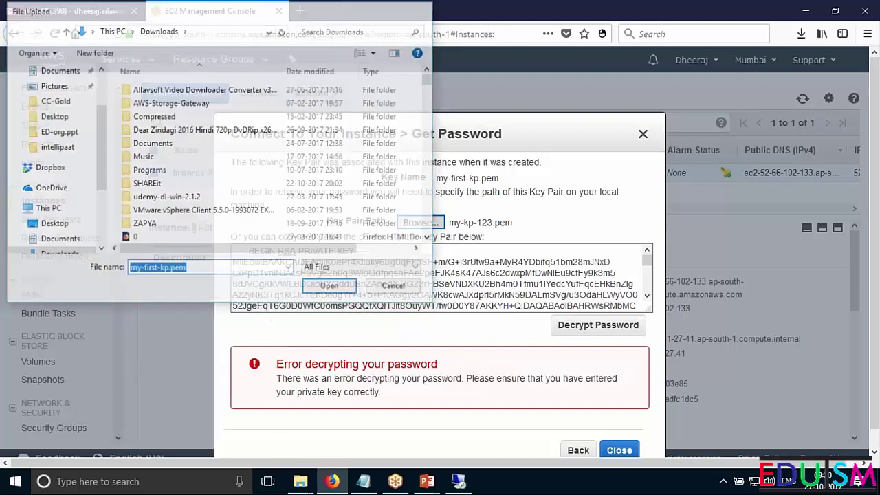
{"action": "left_click", "coordinate": [590, 332]}
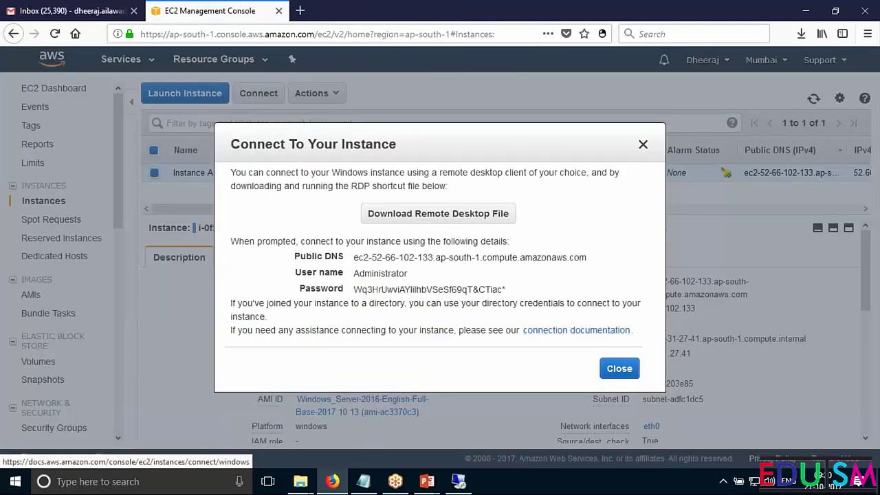
Copy the decrypted password into the Remote Desktop Connection credentials and connect despite the untrusted certificate.
{"action": "triple_click", "coordinate": [436, 292]}
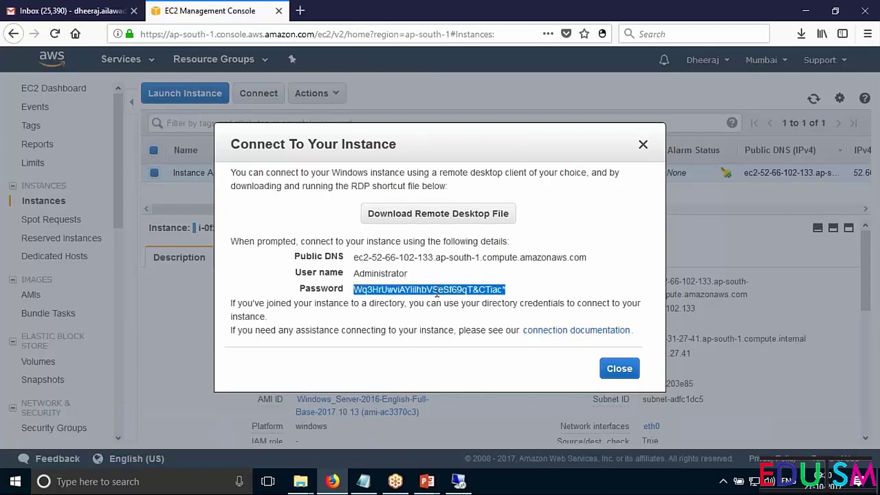
{"action": "left_click", "coordinate": [603, 367]}
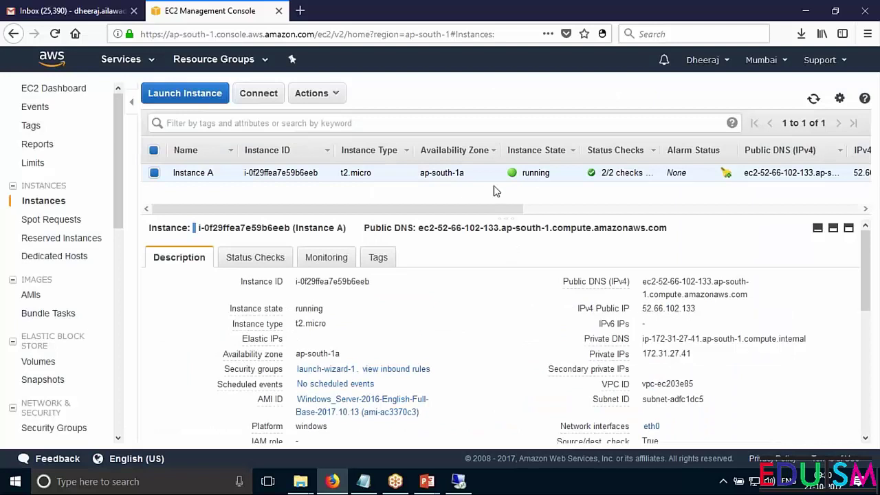
{"action": "left_click", "coordinate": [459, 481]}
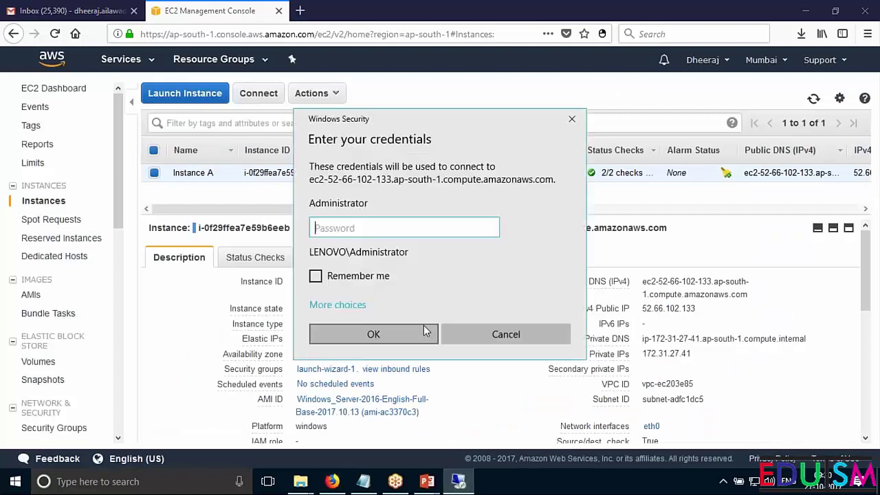
{"action": "key", "text": "ctrl+v"}
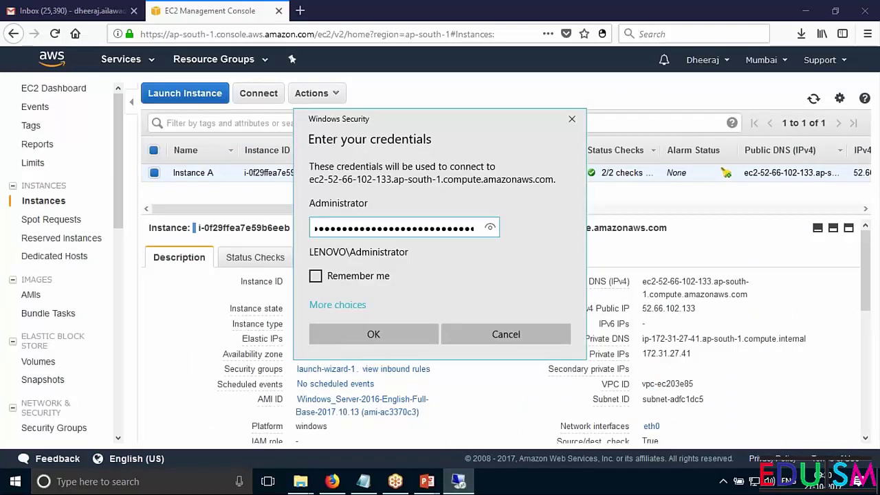
{"action": "key", "text": "Return"}
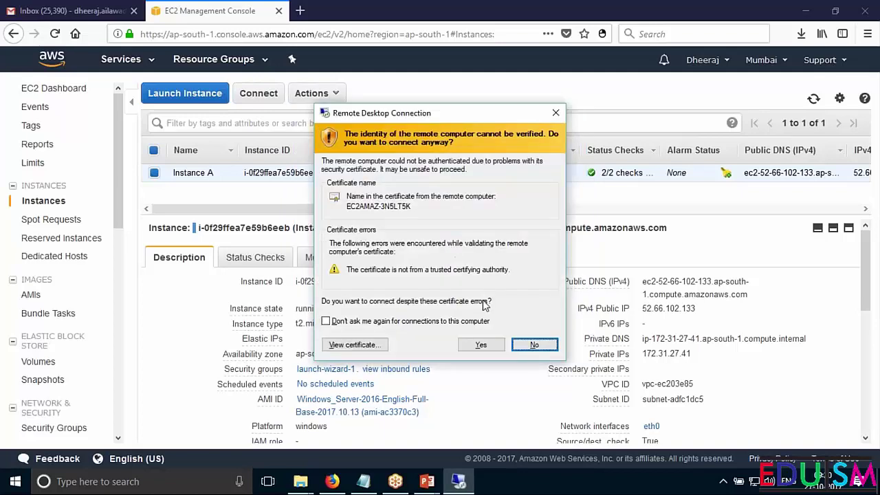
{"action": "left_click", "coordinate": [485, 347]}
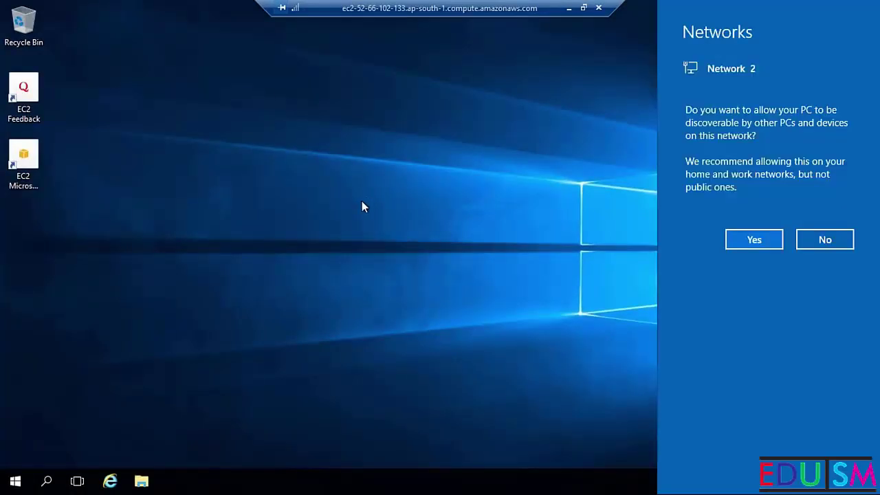
Decline network discovery on the remote server and inspect Local Disk (C:) under This PC in a maximized File Explorer.
{"action": "left_click", "coordinate": [823, 239]}
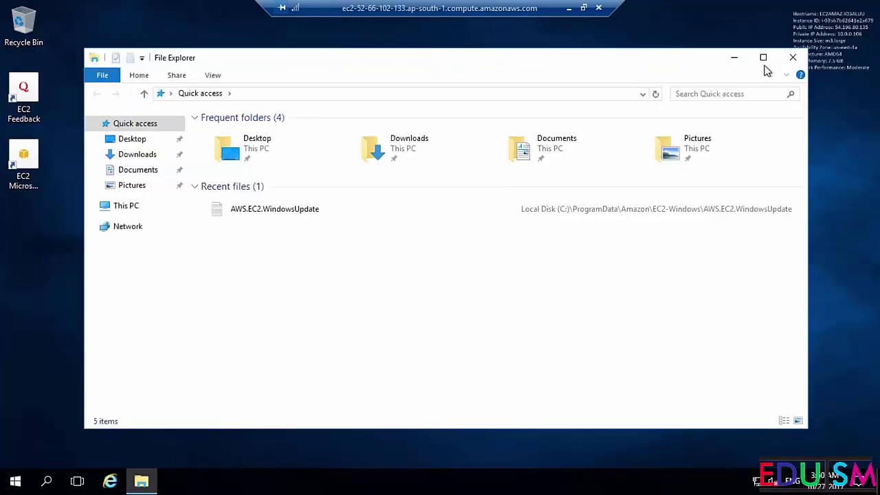
{"action": "left_click", "coordinate": [763, 57]}
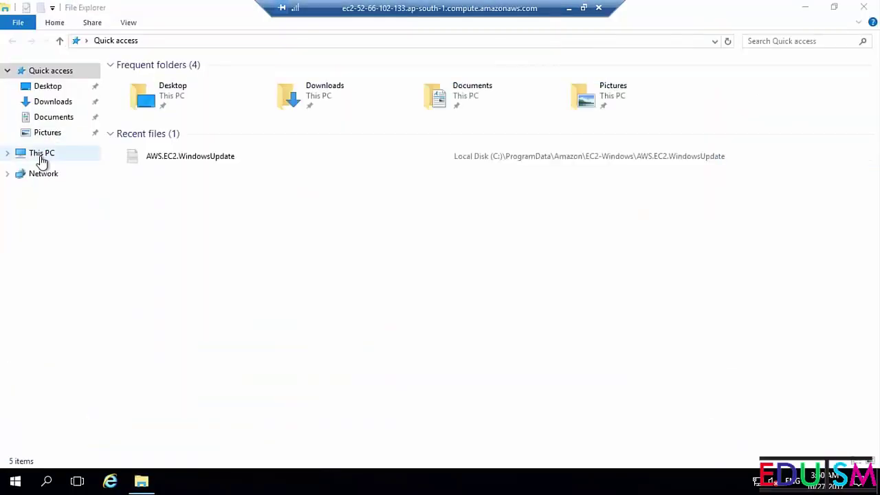
{"action": "left_click", "coordinate": [42, 158]}
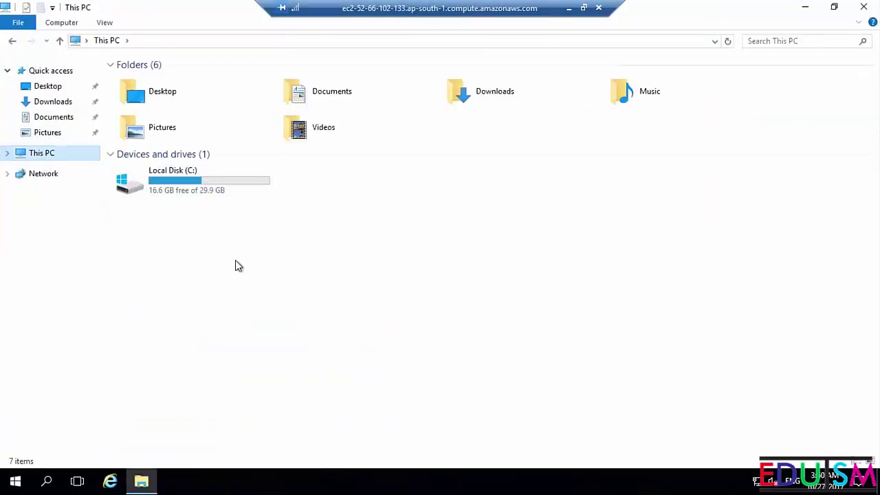
{"action": "left_click", "coordinate": [181, 189]}
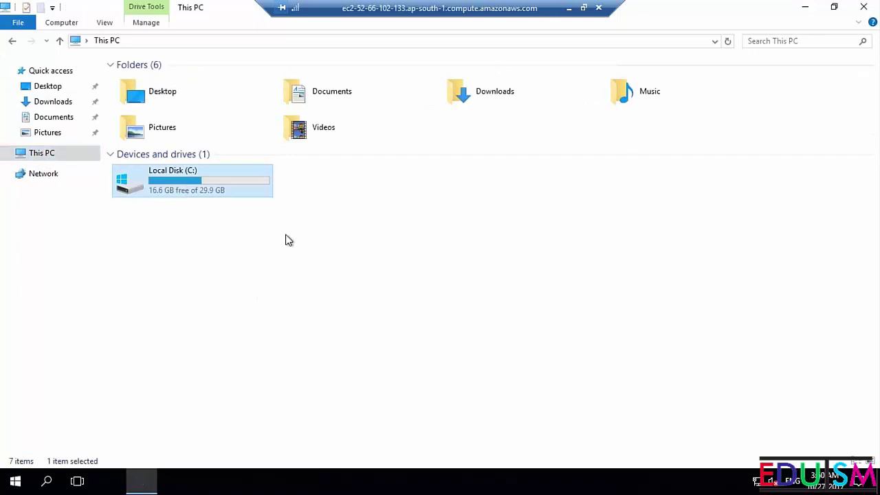
Try searching the remote server for diskmgmt and dskmgmt, and clear the query.
{"action": "left_click", "coordinate": [47, 481]}
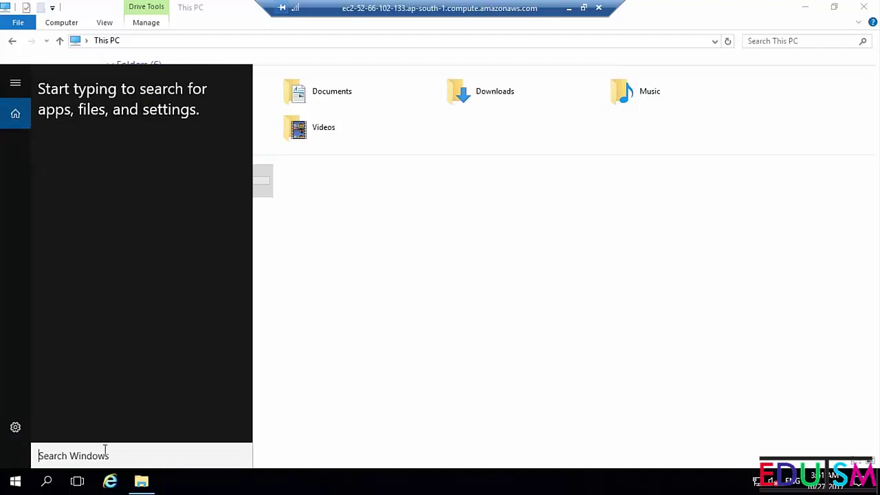
{"action": "type", "text": "diskmgmt"}
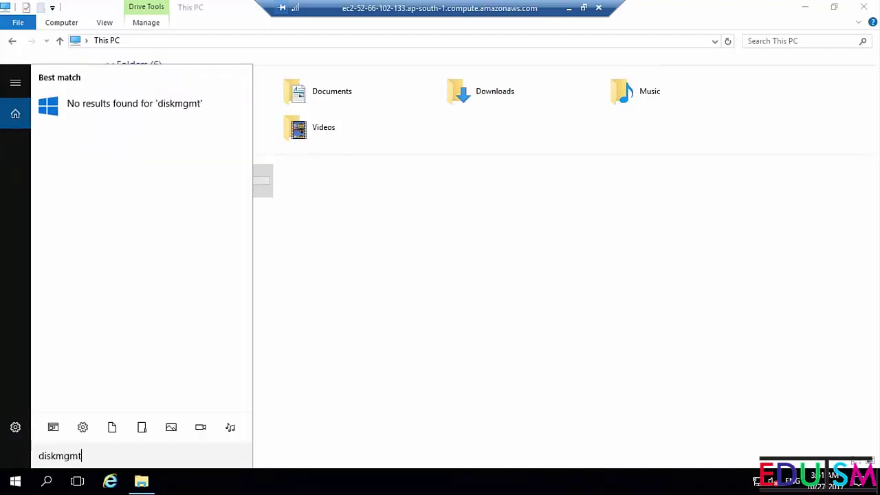
{"action": "double_click", "coordinate": [110, 450]}
{"action": "type", "text": "dskmgmt"}
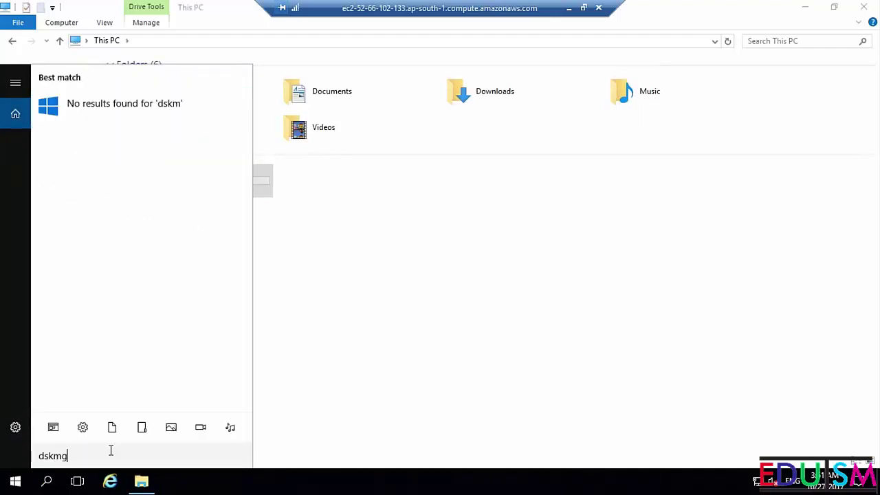
{"action": "key", "text": "ctrl+a"}
{"action": "key", "text": "BackSpace"}
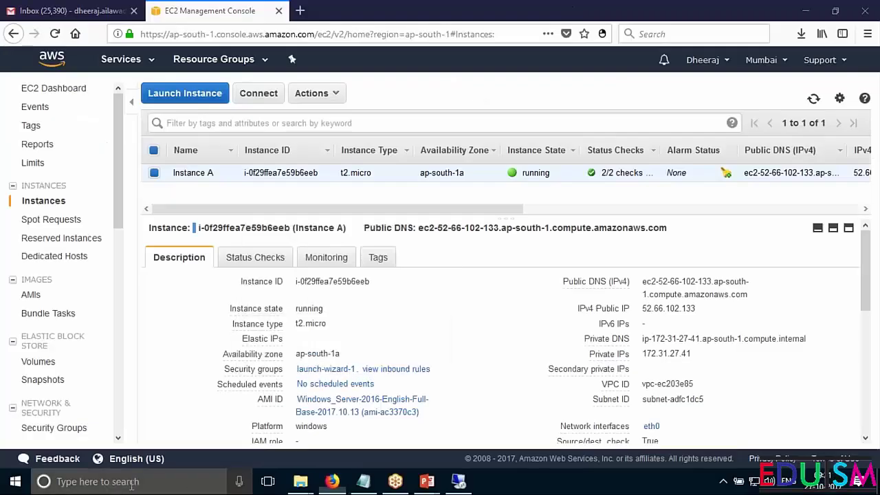
Search the local computer for diskmgmt and open the Create and format hard disk partitions result.
{"action": "left_click", "coordinate": [119, 482]}
{"action": "type", "text": "disk"}
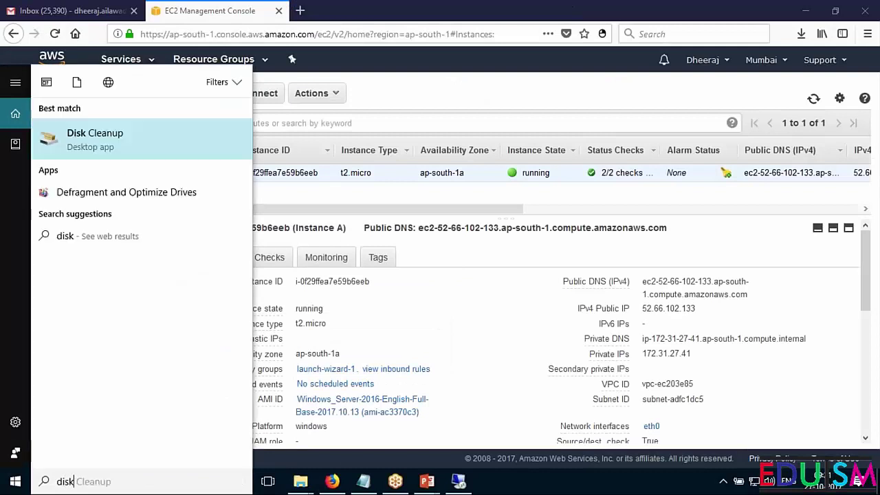
{"action": "type", "text": "mgmt"}
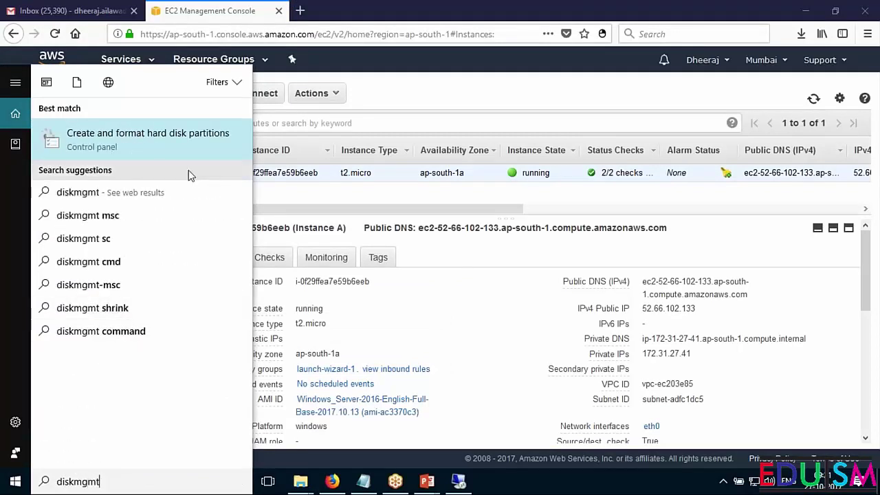
{"action": "left_click", "coordinate": [138, 137]}
Return to the remote desktop session and search the server for diskmgm, shortening the query to disk.
{"action": "left_click", "coordinate": [457, 479]}
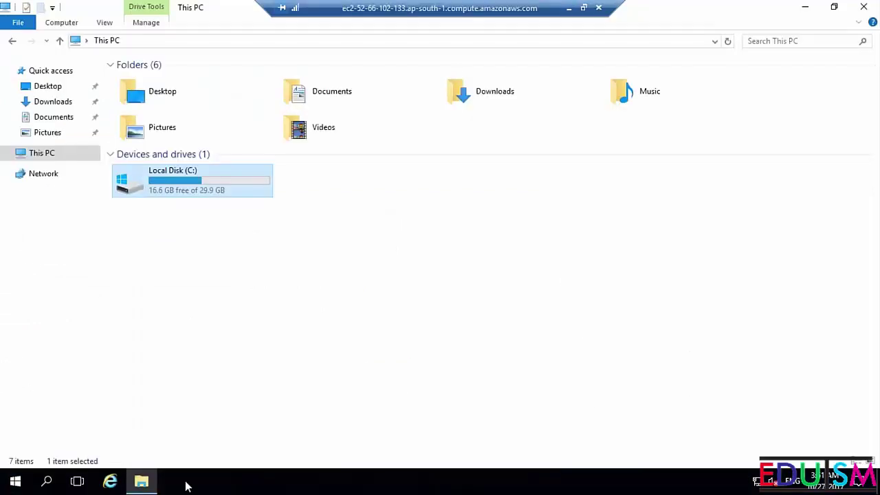
{"action": "left_click", "coordinate": [43, 481]}
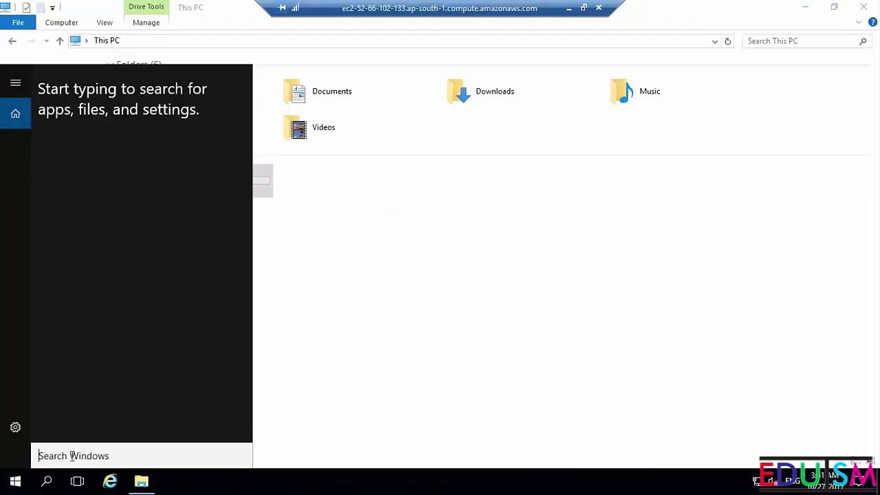
{"action": "type", "text": "disk"}
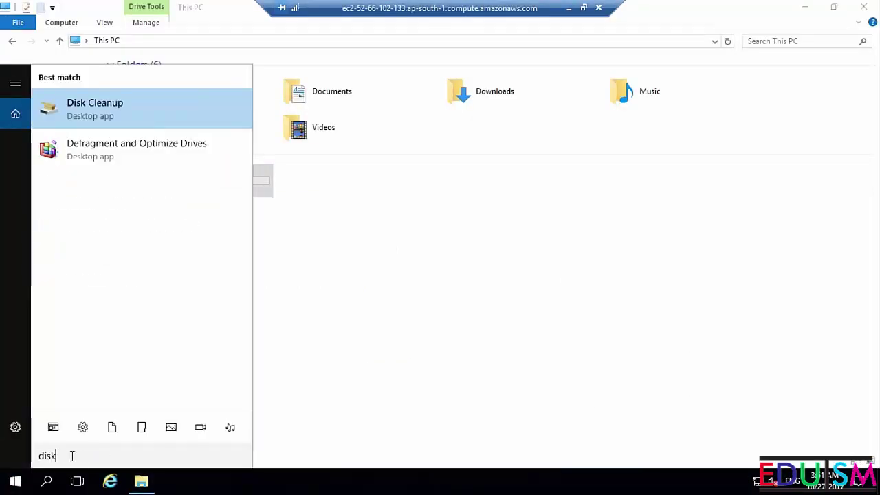
{"action": "type", "text": "mgm"}
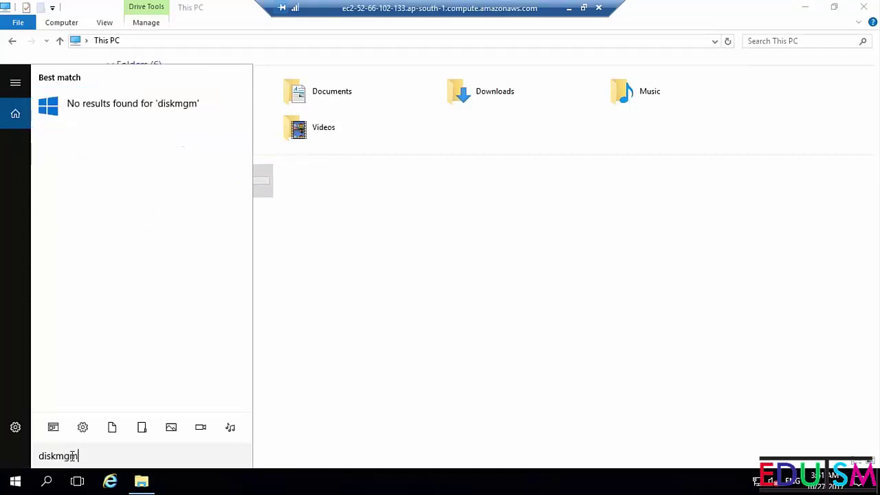
{"action": "key", "text": "BackSpace"}
{"action": "key", "text": "BackSpace"}
{"action": "key", "text": "BackSpace"}
{"action": "key", "text": "BackSpace"}
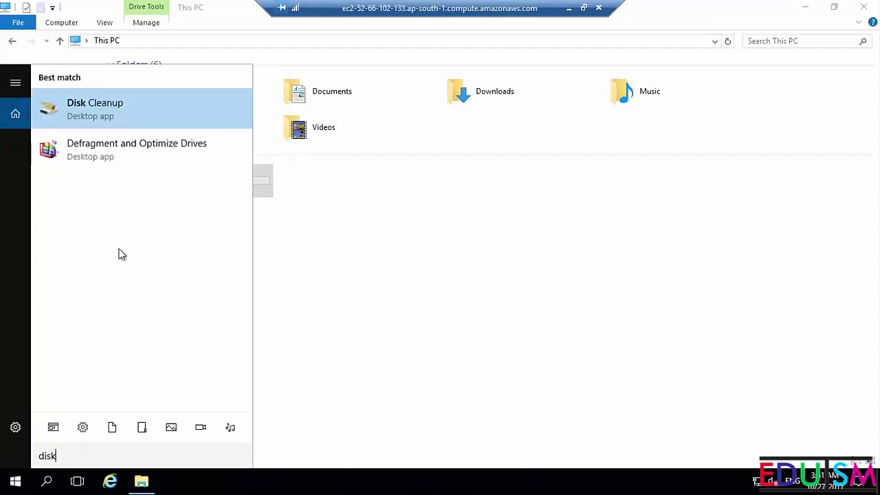
Open Defragment and Optimize Drives from the search results, check which drives it lists, and close it.
{"action": "left_click", "coordinate": [145, 154]}
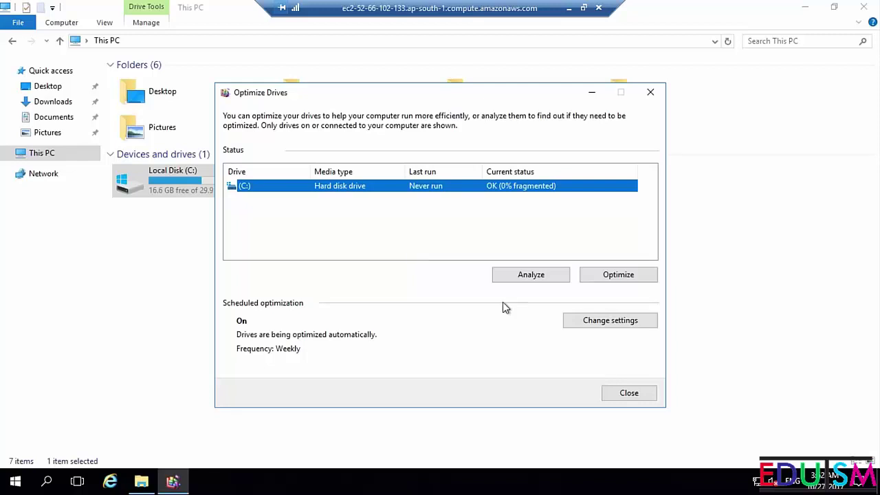
{"action": "left_click", "coordinate": [291, 215]}
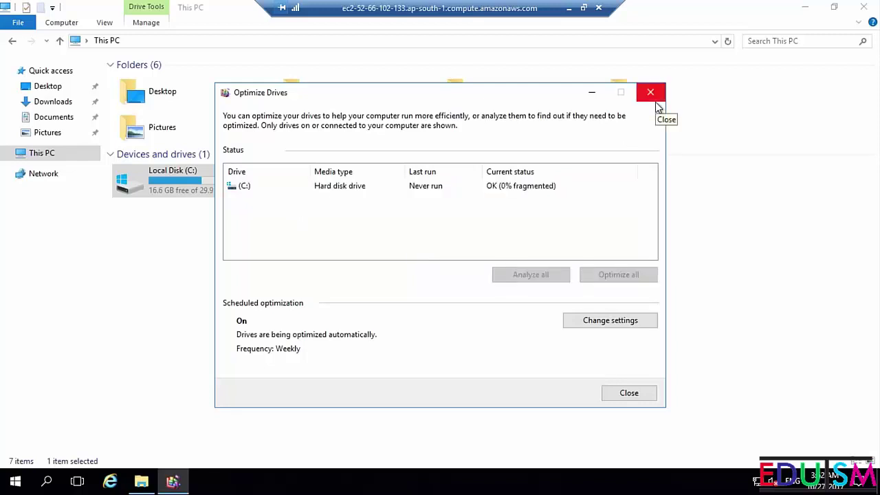
{"action": "left_click", "coordinate": [654, 102]}
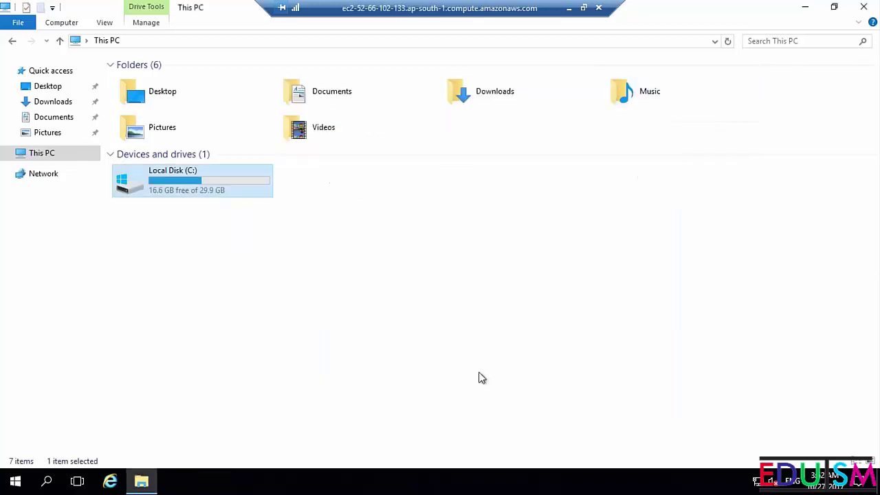
Switch to the EC2 console, create a 5 GiB General Purpose SSD (GP2) volume in ap-south-1a, and refresh the volume list.
{"action": "left_click", "coordinate": [570, 10]}
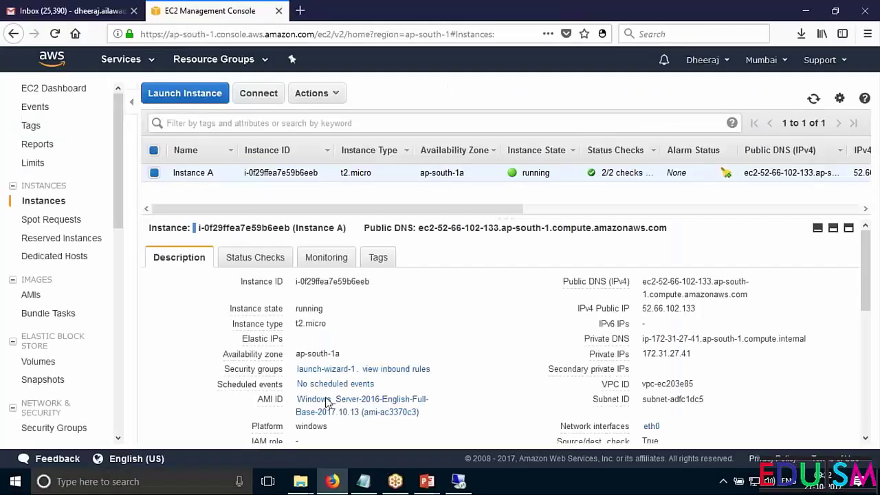
{"action": "scroll", "coordinate": [117, 206], "scroll_direction": "down", "scroll_amount": 2}
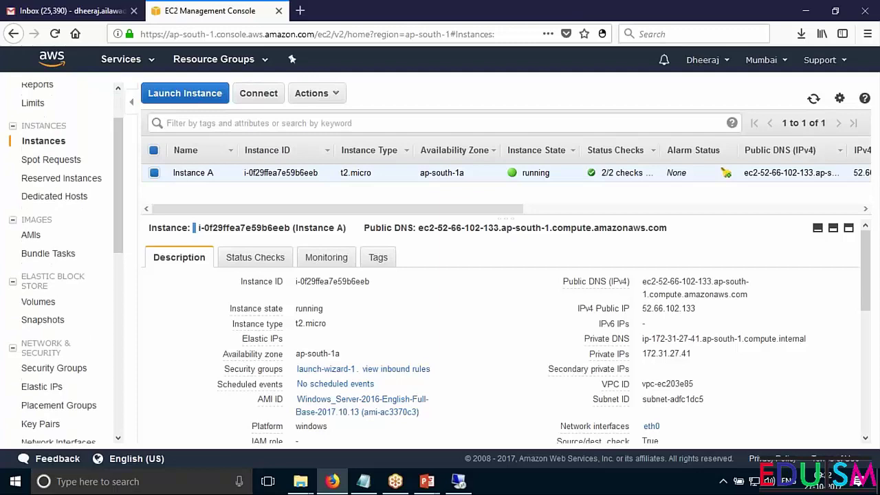
{"action": "left_click", "coordinate": [36, 307]}
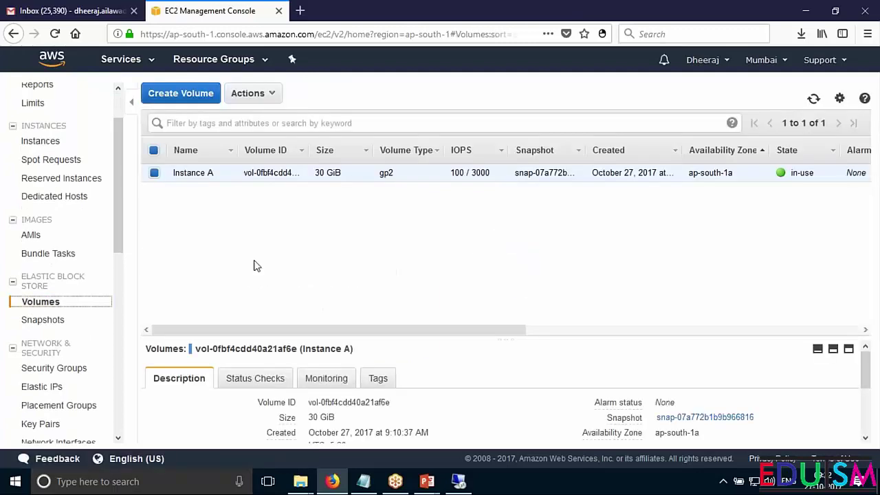
{"action": "left_click", "coordinate": [181, 93]}
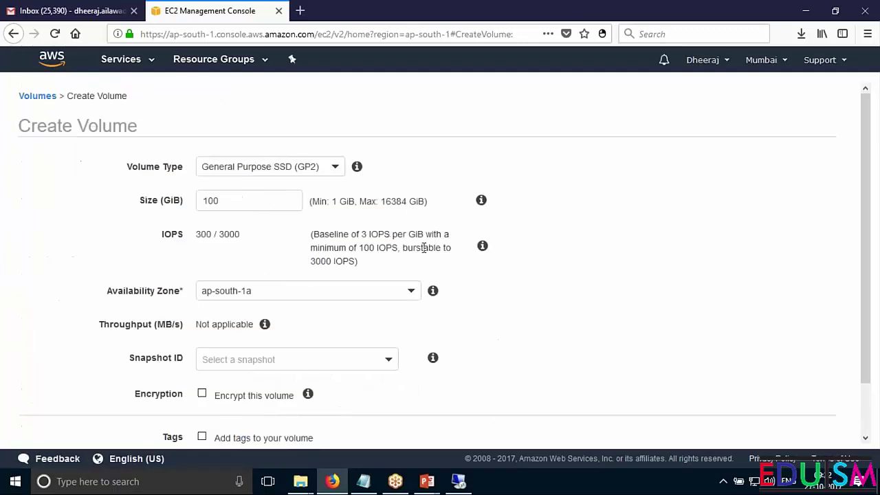
{"action": "double_click", "coordinate": [265, 199]}
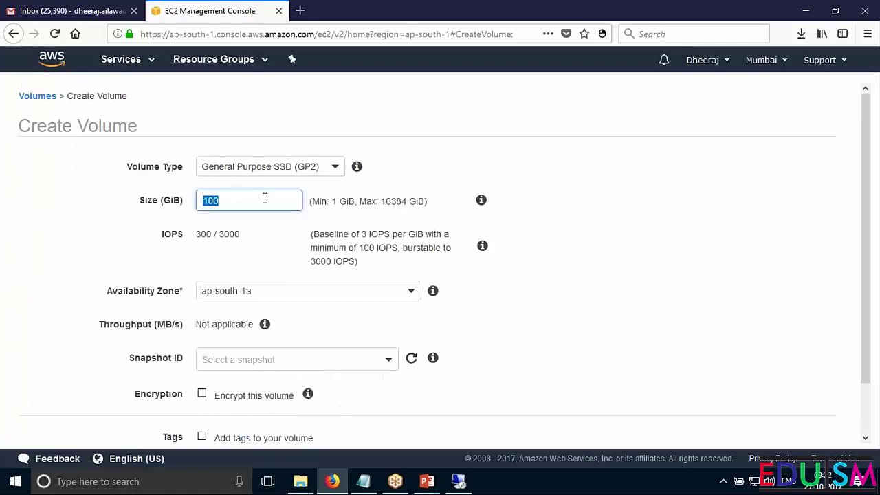
{"action": "type", "text": "5"}
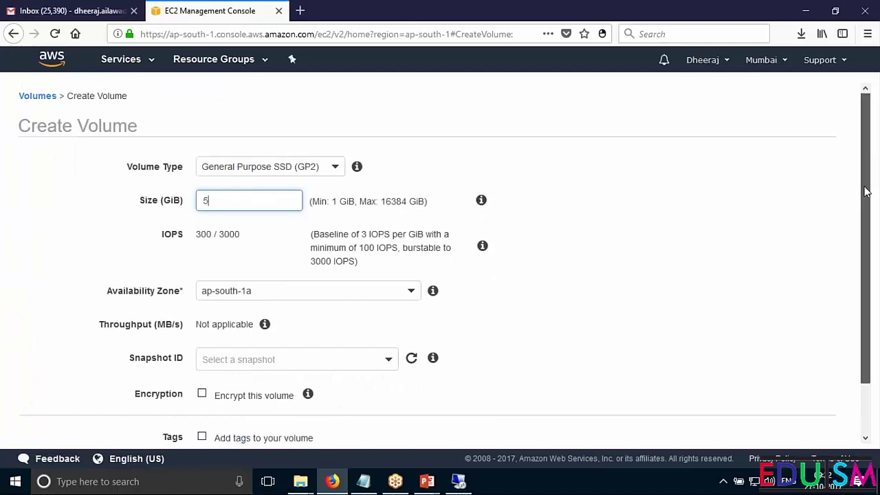
{"action": "scroll", "coordinate": [835, 304], "scroll_direction": "down", "scroll_amount": 2}
{"action": "left_click", "coordinate": [797, 426]}
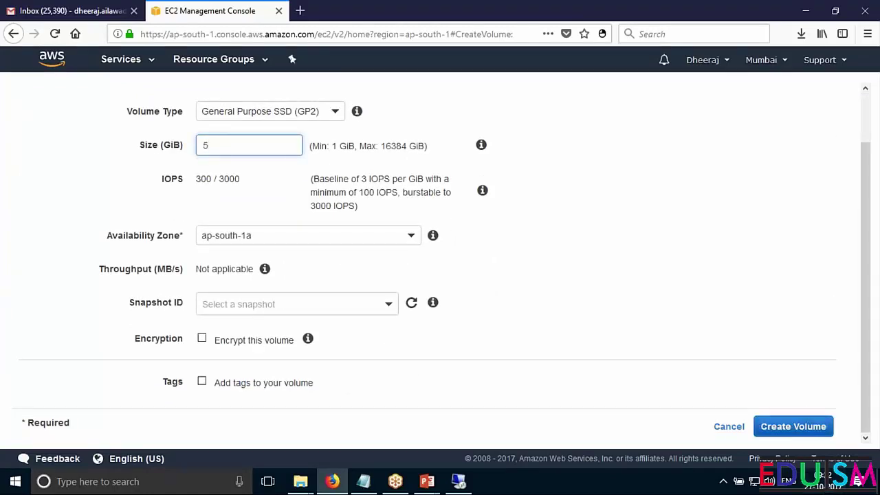
{"action": "left_click", "coordinate": [601, 240]}
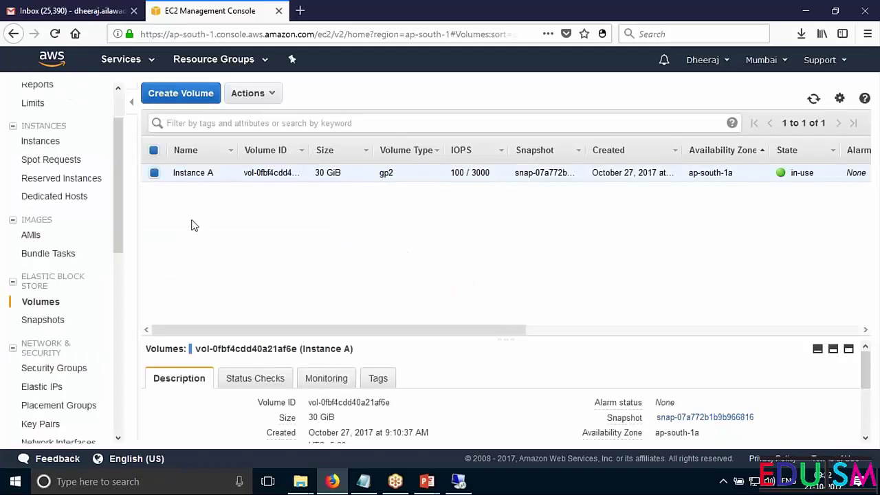
{"action": "left_click", "coordinate": [813, 98]}
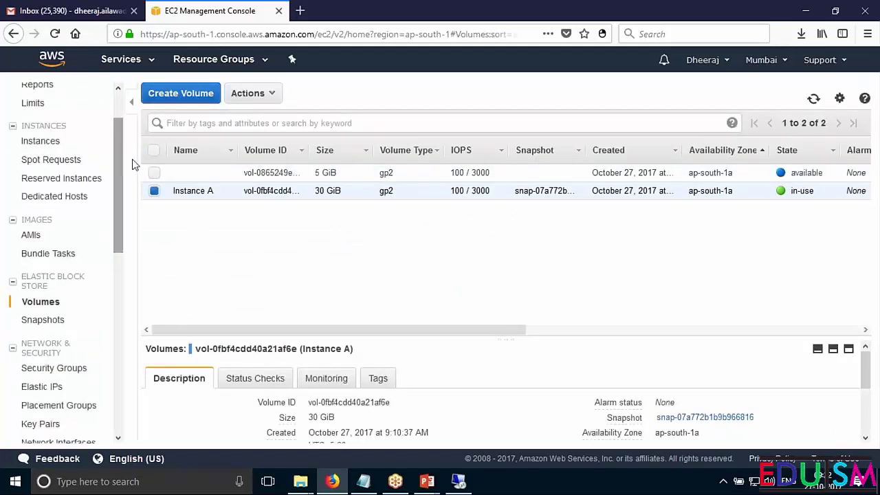
Attach the new 5 GiB volume to Instance A as device xvdf.
{"action": "left_click", "coordinate": [154, 190]}
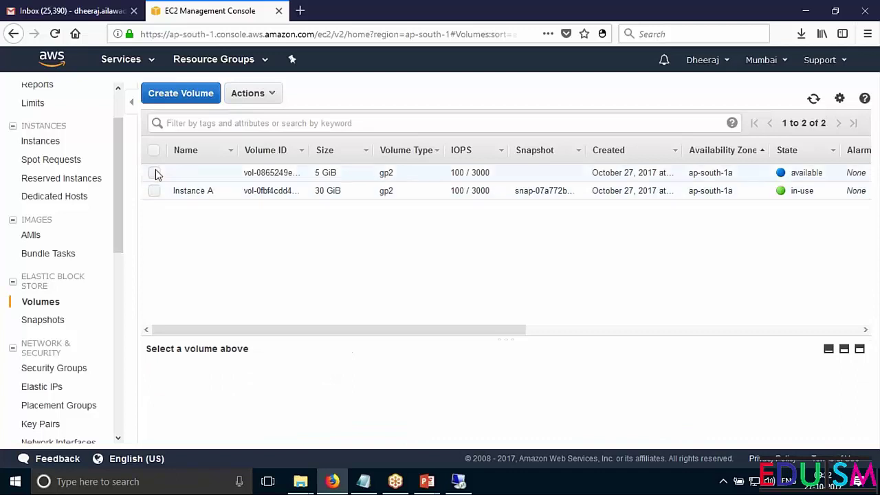
{"action": "left_click", "coordinate": [156, 169]}
{"action": "left_click", "coordinate": [253, 93]}
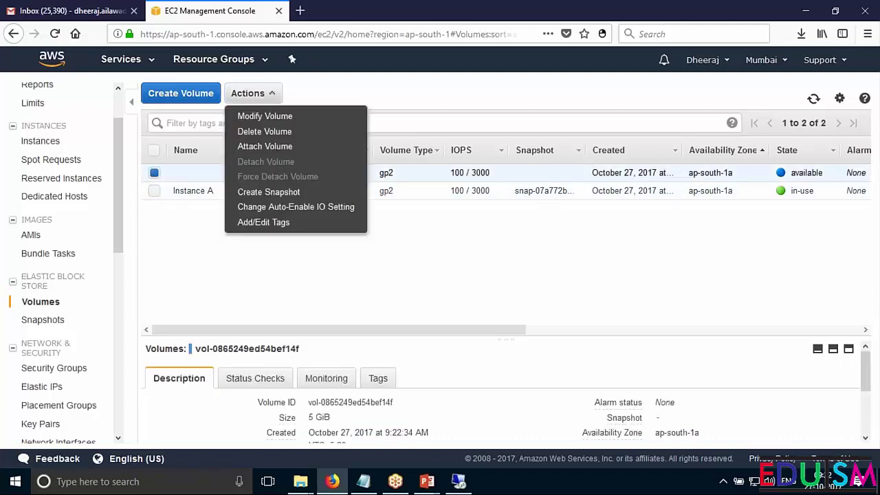
{"action": "left_click", "coordinate": [247, 145]}
{"action": "left_click", "coordinate": [532, 251]}
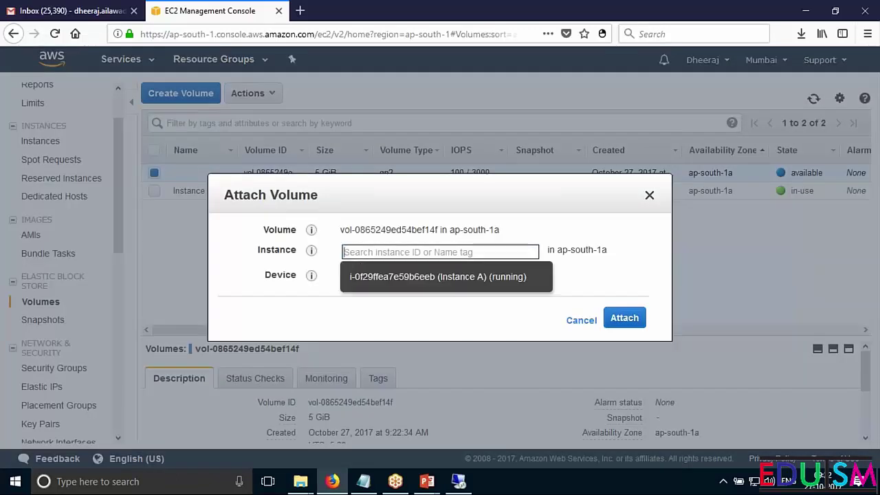
{"action": "left_click", "coordinate": [422, 277]}
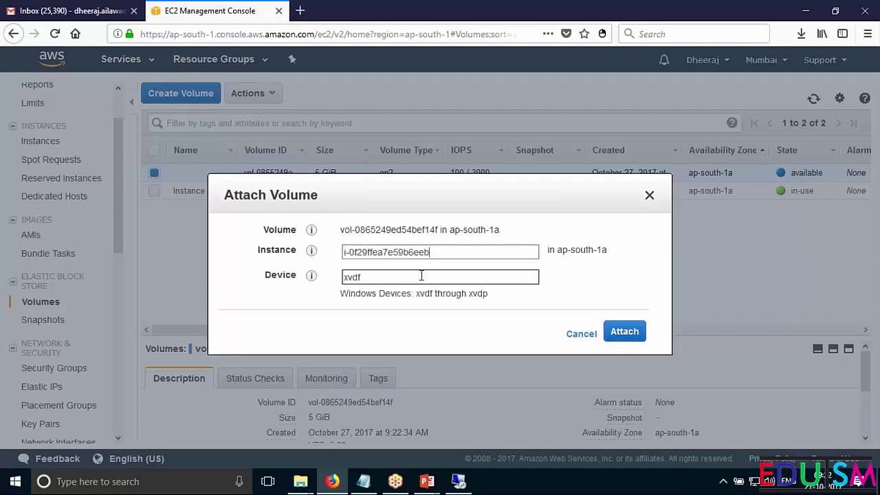
{"action": "left_click", "coordinate": [631, 332]}
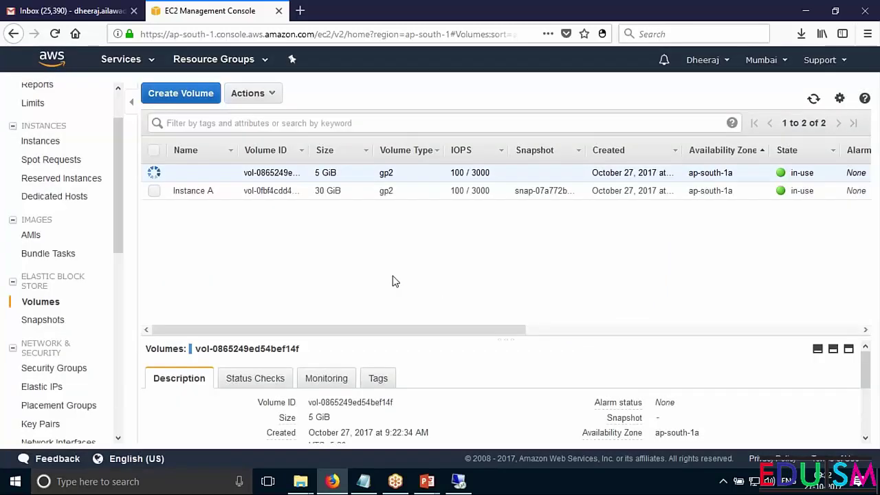
Go back to the EC2 instances list, switch to the remote desktop session, and refresh This PC to look for the new drive.
{"action": "left_click", "coordinate": [41, 146]}
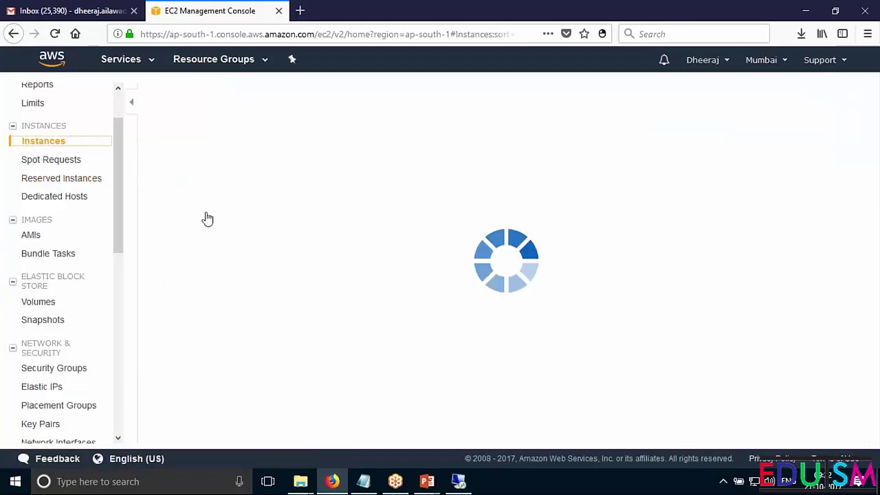
{"action": "left_click", "coordinate": [459, 481]}
{"action": "left_click", "coordinate": [515, 275]}
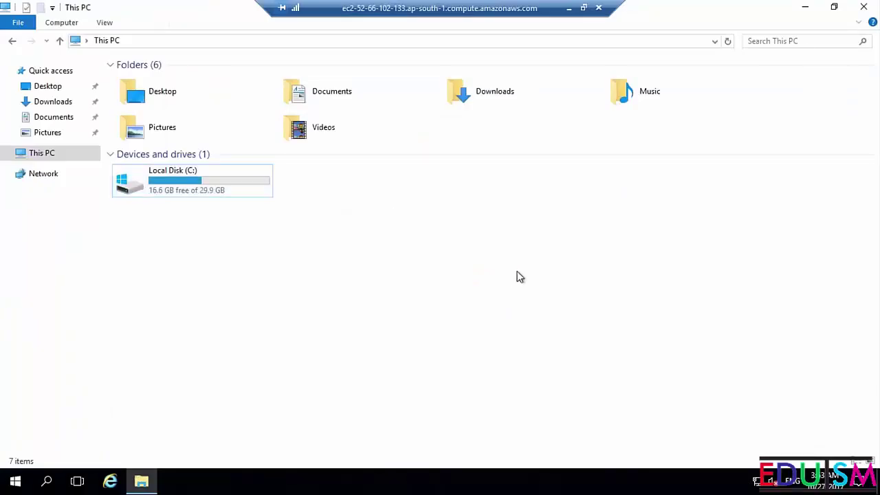
{"action": "left_click", "coordinate": [728, 42]}
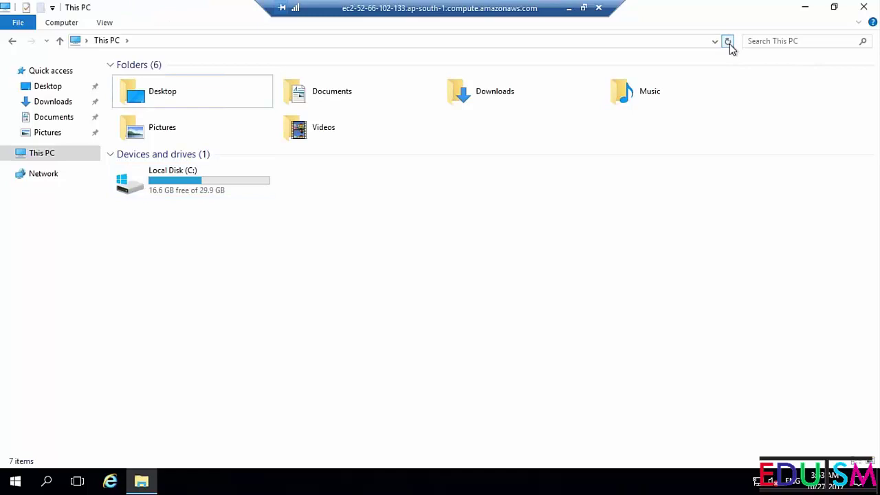
{"action": "left_click", "coordinate": [728, 42]}
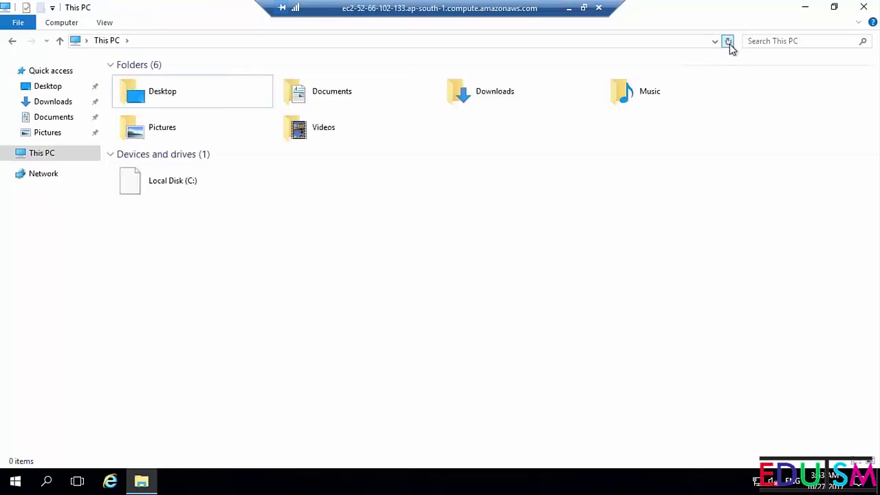
Search the server for diskmgmt, shorten the query to disk, check the drives in Defragment and Optimize Drives, and close it.
{"action": "left_click", "coordinate": [47, 480]}
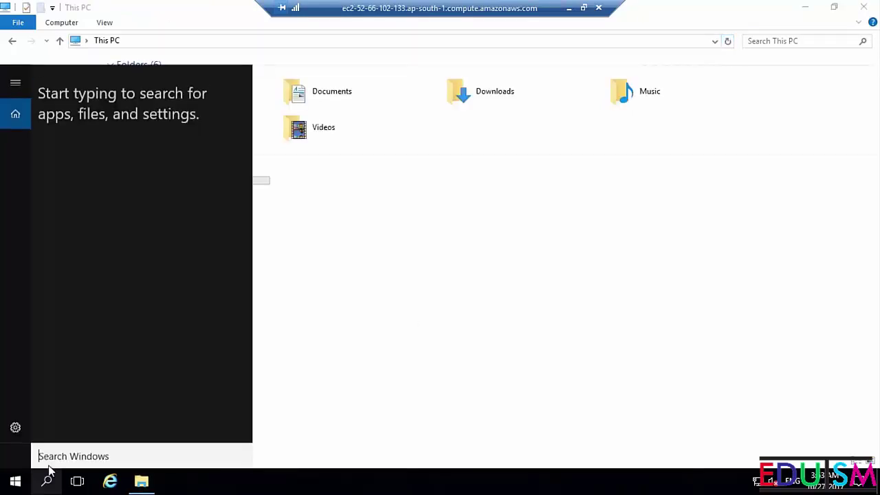
{"action": "type", "text": "diskmgmt"}
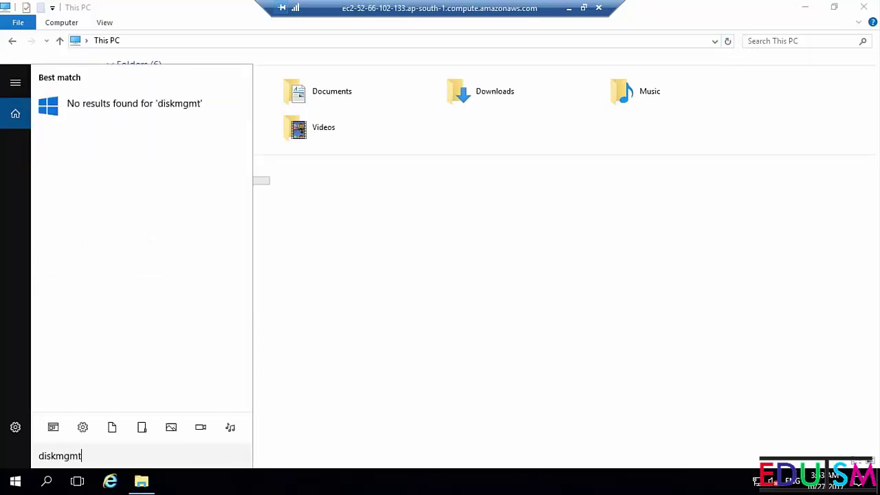
{"action": "key", "text": "BackSpace"}
{"action": "key", "text": "BackSpace"}
{"action": "key", "text": "BackSpace"}
{"action": "key", "text": "BackSpace"}
{"action": "key", "text": "BackSpace"}
{"action": "left_click", "coordinate": [185, 143]}
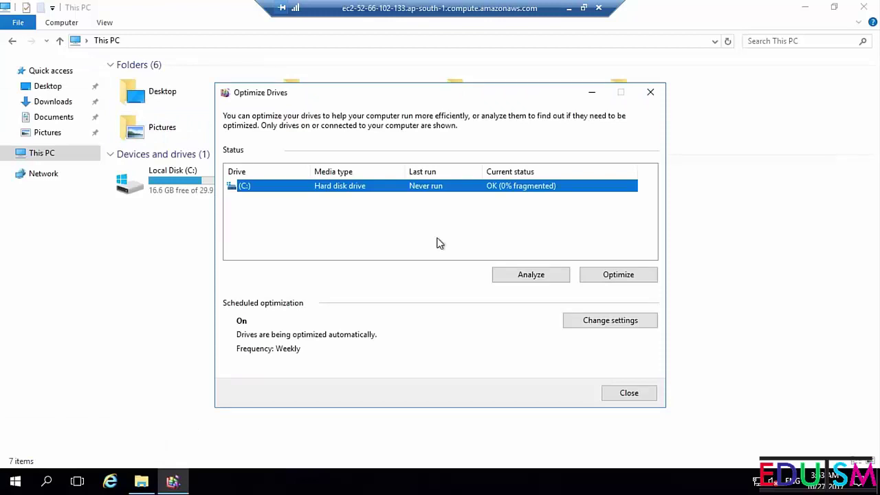
{"action": "left_click", "coordinate": [650, 91]}
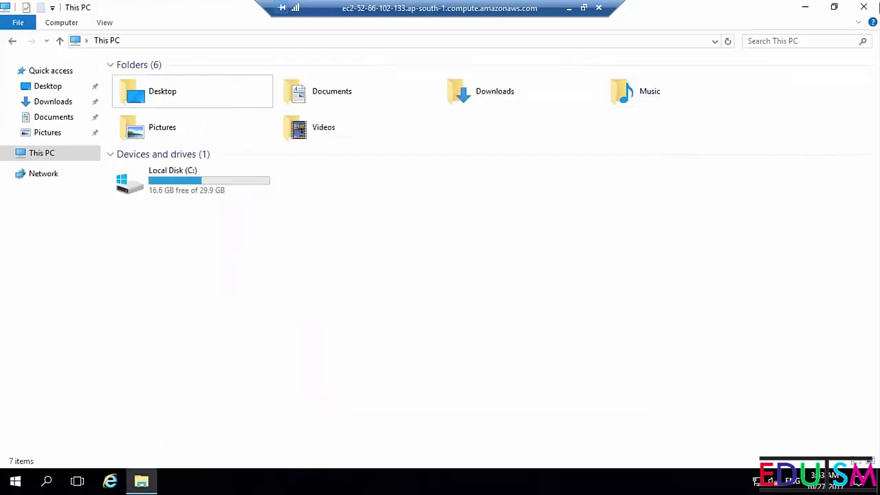
Close File Explorer and restart the remote server with the reason Other (Unplanned).
{"action": "left_click", "coordinate": [858, 8]}
{"action": "left_click", "coordinate": [15, 480]}
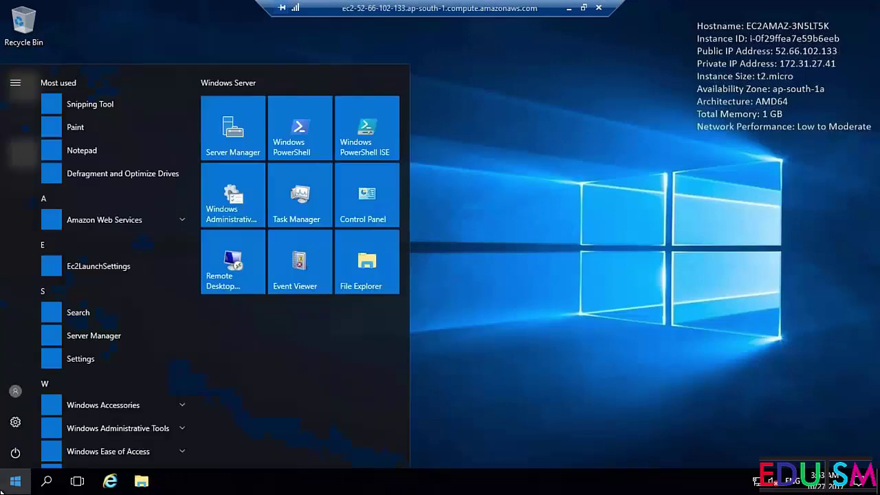
{"action": "left_click", "coordinate": [18, 453]}
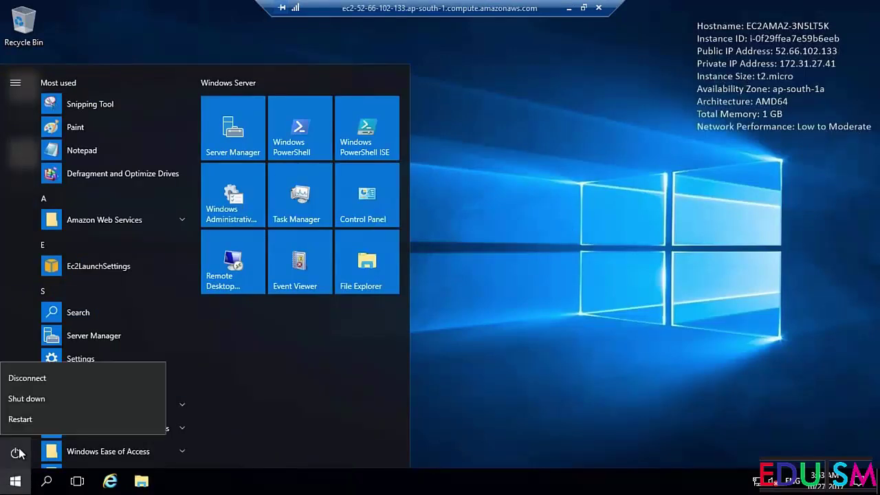
{"action": "left_click", "coordinate": [32, 413]}
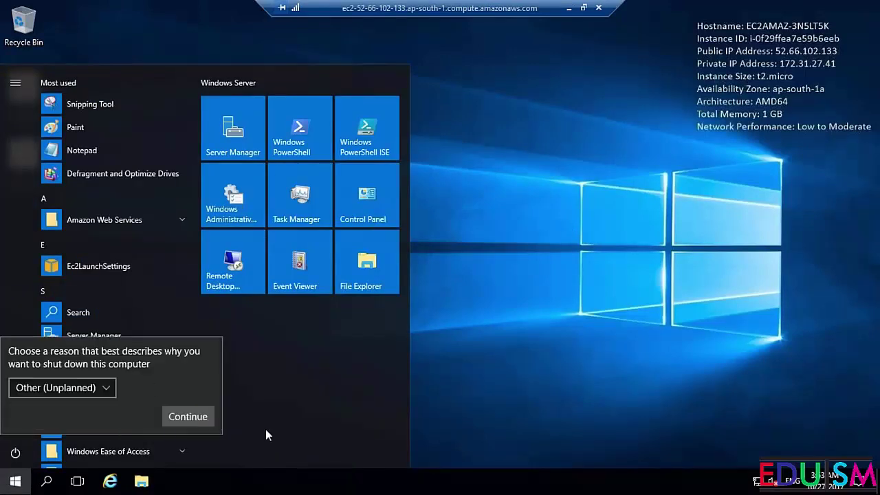
{"action": "left_click", "coordinate": [209, 420]}
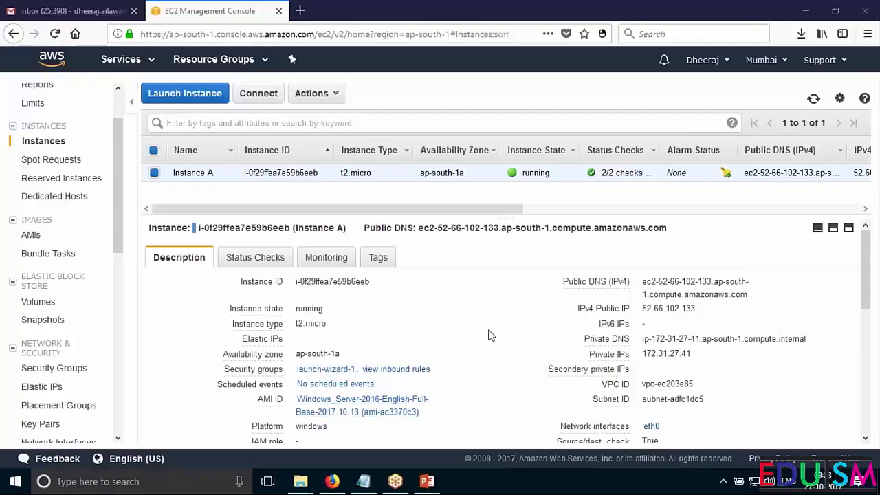
Download the Remote Desktop file for Instance A, decrypt its Administrator password with the my-first-kp.pem key, and select the password for copying.
{"action": "left_click", "coordinate": [254, 92]}
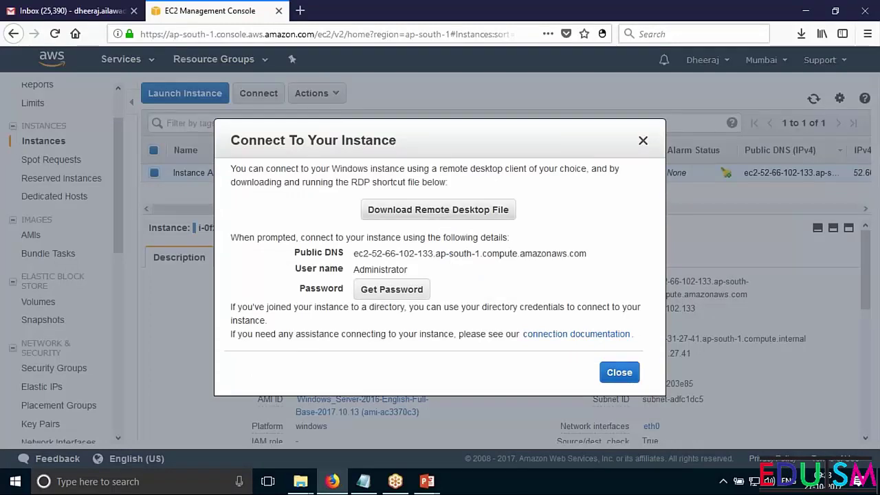
{"action": "left_click", "coordinate": [438, 210]}
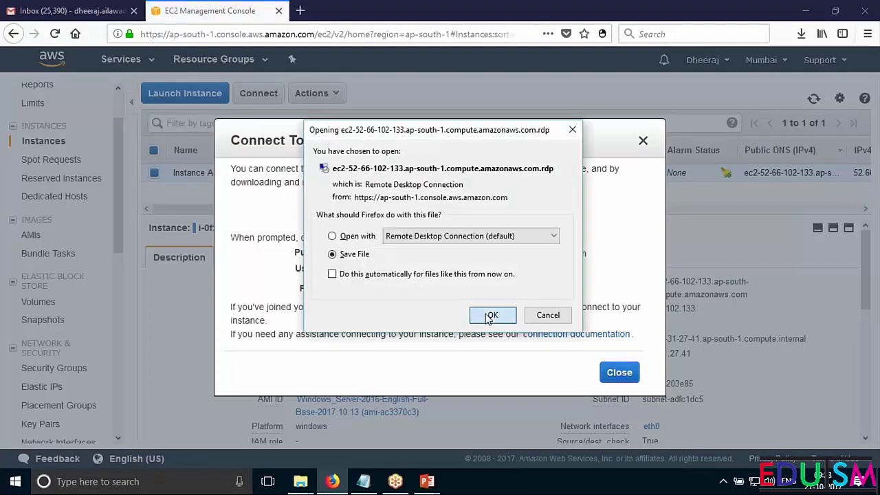
{"action": "left_click", "coordinate": [492, 314]}
{"action": "left_click", "coordinate": [413, 294]}
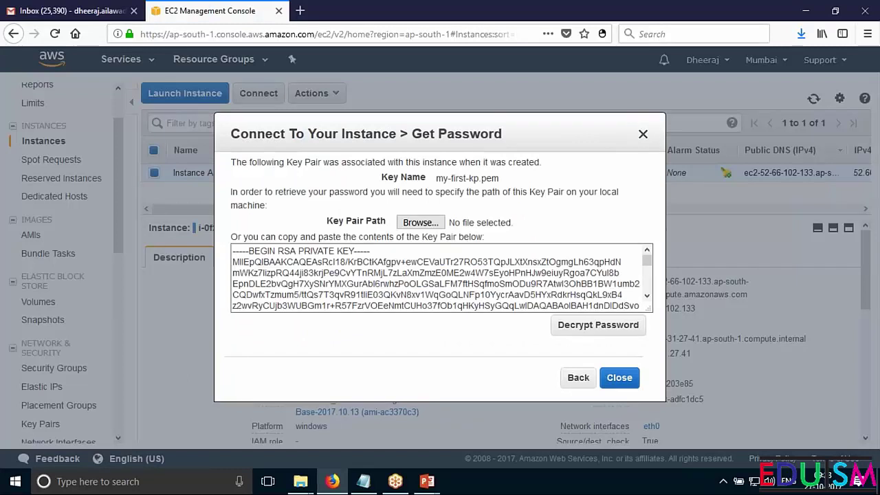
{"action": "left_click", "coordinate": [598, 324]}
{"action": "triple_click", "coordinate": [493, 289]}
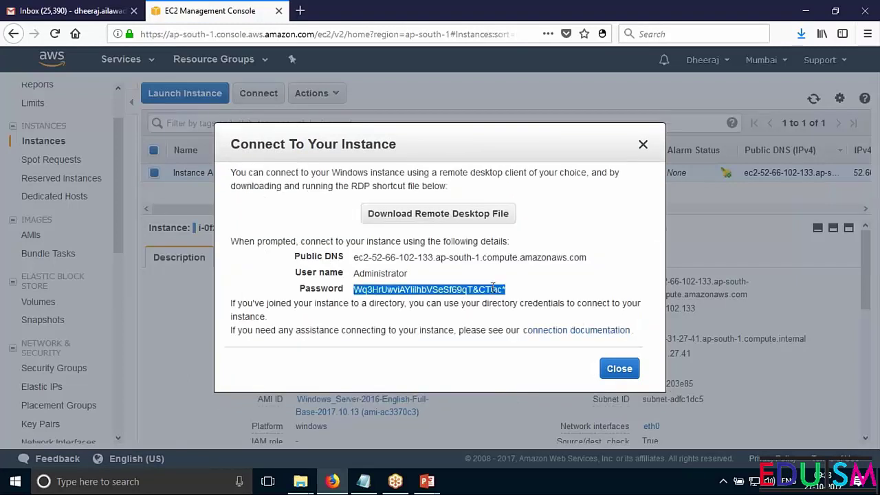
Try to open the remote connection to Instance A from the downloaded file, and close the instance connection details.
{"action": "left_click", "coordinate": [800, 33]}
{"action": "left_click", "coordinate": [741, 59]}
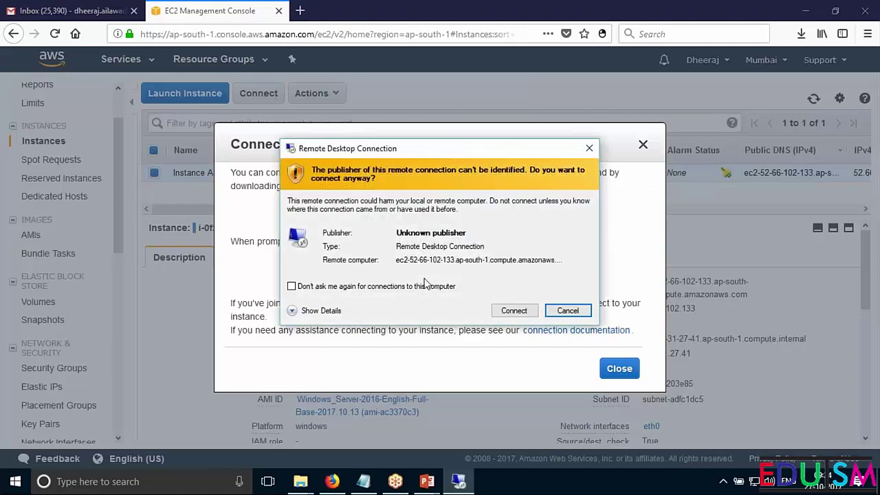
{"action": "key", "text": "Return"}
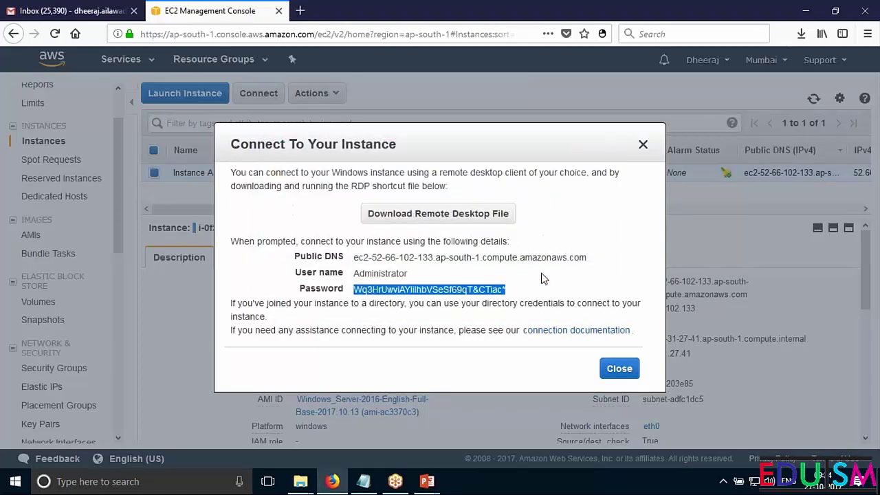
{"action": "left_click", "coordinate": [619, 369]}
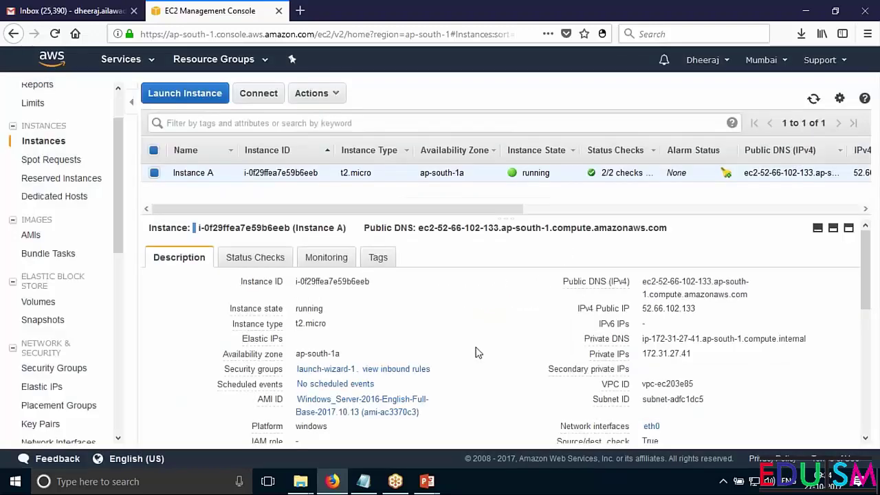
{"action": "double_click", "coordinate": [657, 227]}
{"action": "triple_click", "coordinate": [657, 227]}
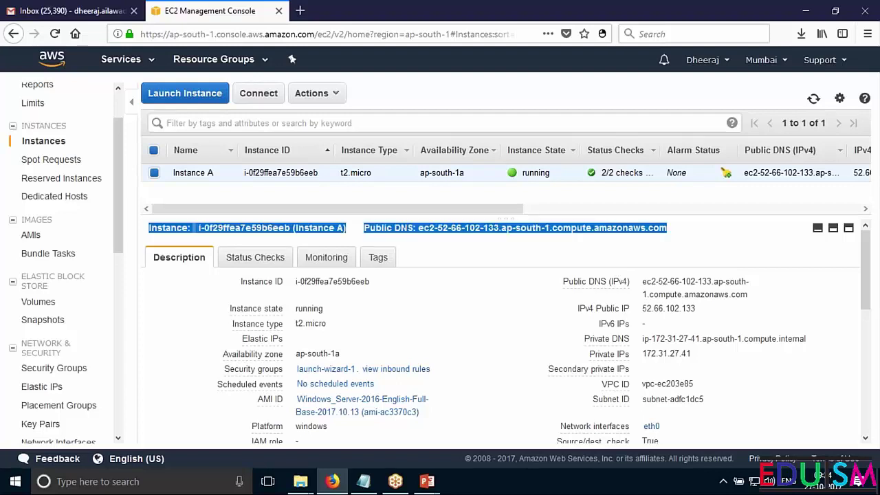
{"action": "left_click", "coordinate": [715, 235]}
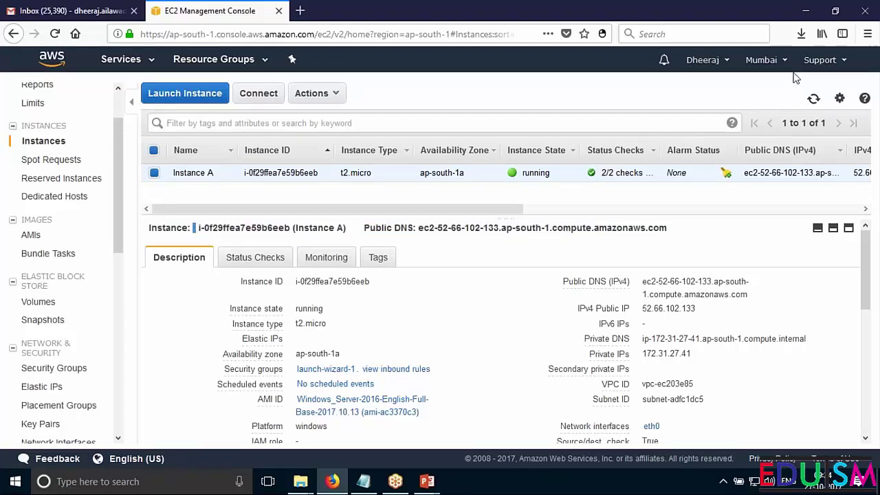
Download the Remote Desktop file for Instance A again and decrypt the Administrator password using the my-first-kp.pem key.
{"action": "left_click", "coordinate": [259, 93]}
{"action": "left_click", "coordinate": [436, 208]}
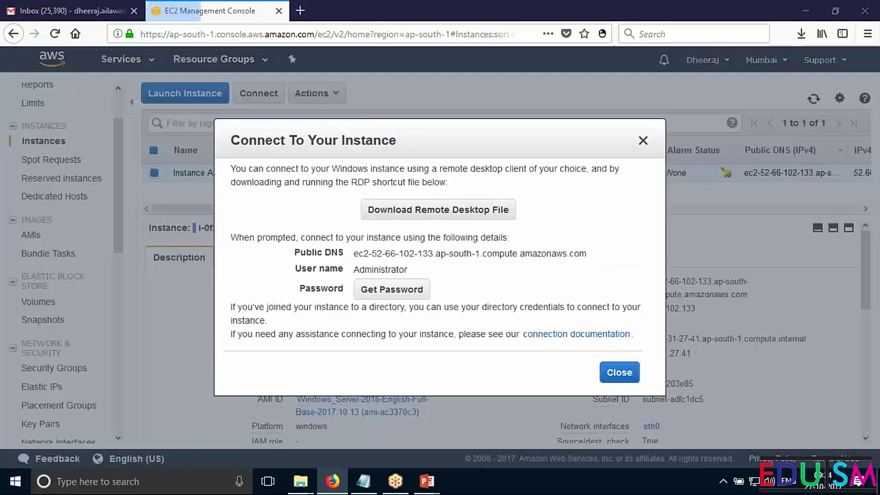
{"action": "left_click", "coordinate": [493, 315]}
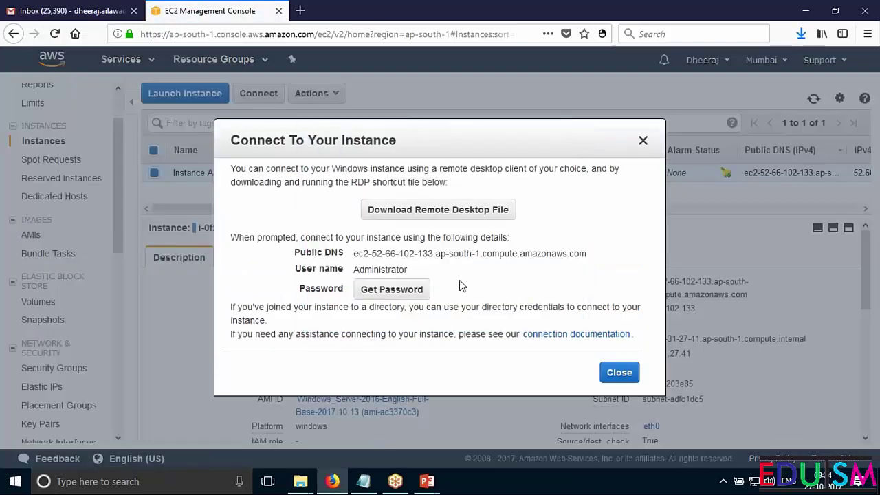
{"action": "left_click", "coordinate": [416, 290]}
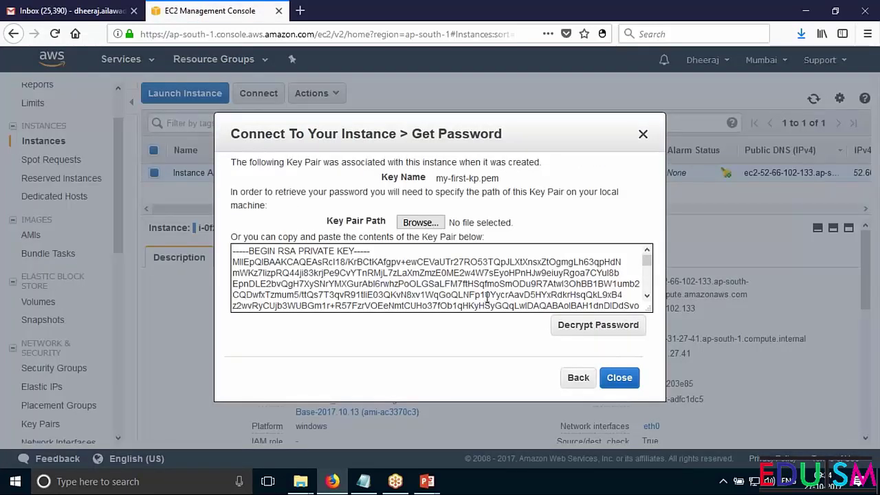
{"action": "left_click", "coordinate": [598, 324]}
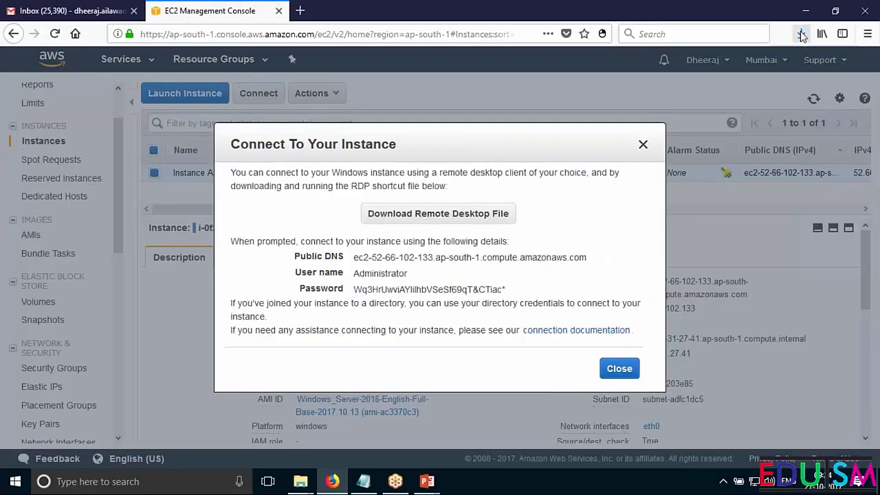
Launch the newly downloaded Remote Desktop file and accept connecting despite the unknown publisher.
{"action": "left_click", "coordinate": [800, 33]}
{"action": "left_click", "coordinate": [675, 76]}
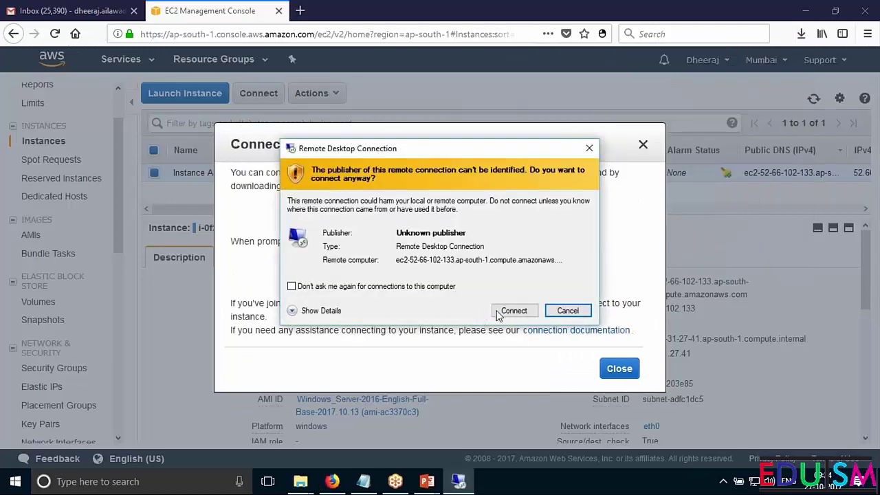
{"action": "left_click", "coordinate": [501, 310]}
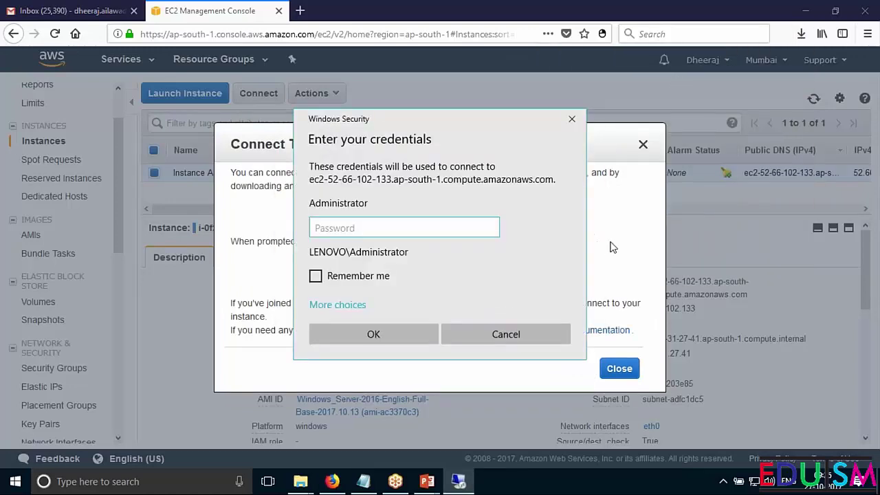
Copy the decrypted password from the instance connection details and sign in to the remote server as Administrator with it.
{"action": "left_click", "coordinate": [607, 247]}
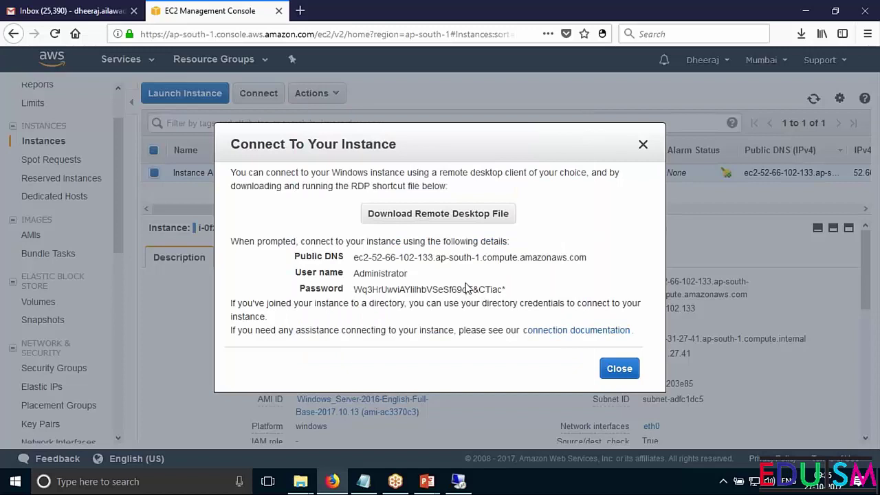
{"action": "triple_click", "coordinate": [469, 289]}
{"action": "key", "text": "ctrl+c"}
{"action": "left_click", "coordinate": [458, 481]}
{"action": "left_click", "coordinate": [404, 227]}
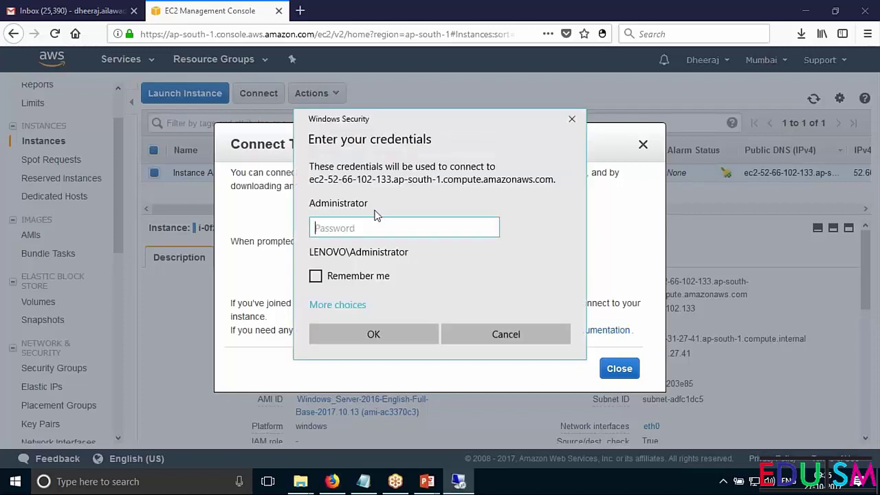
{"action": "key", "text": "ctrl+v"}
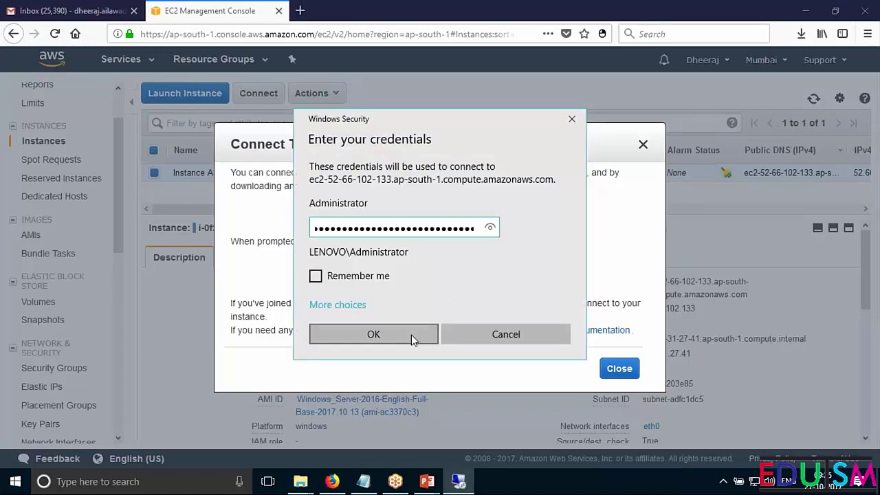
{"action": "left_click", "coordinate": [411, 334]}
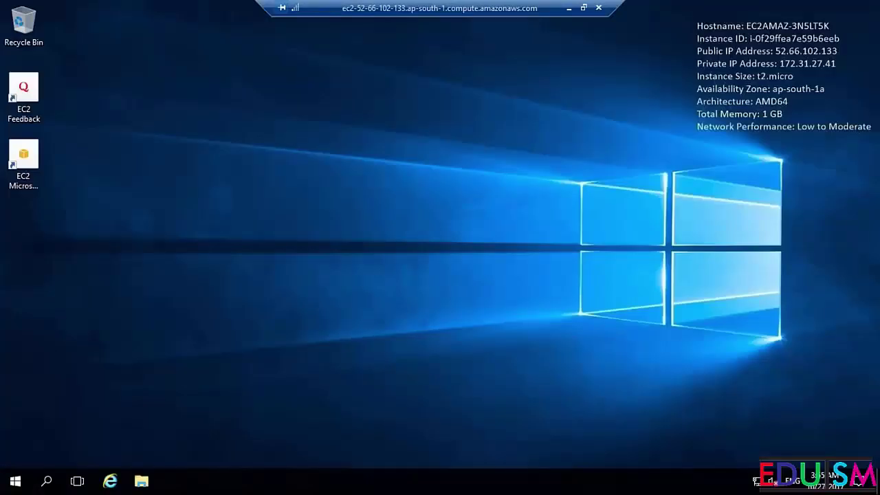
Check This PC on the server for the new drive, then search for disk, start Disk Cleanup, and cancel its scan.
{"action": "left_click", "coordinate": [141, 481]}
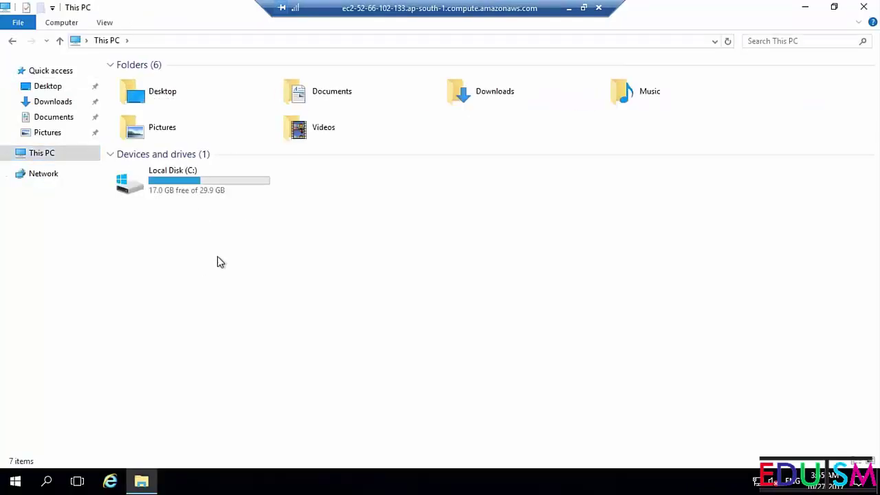
{"action": "left_click", "coordinate": [15, 481]}
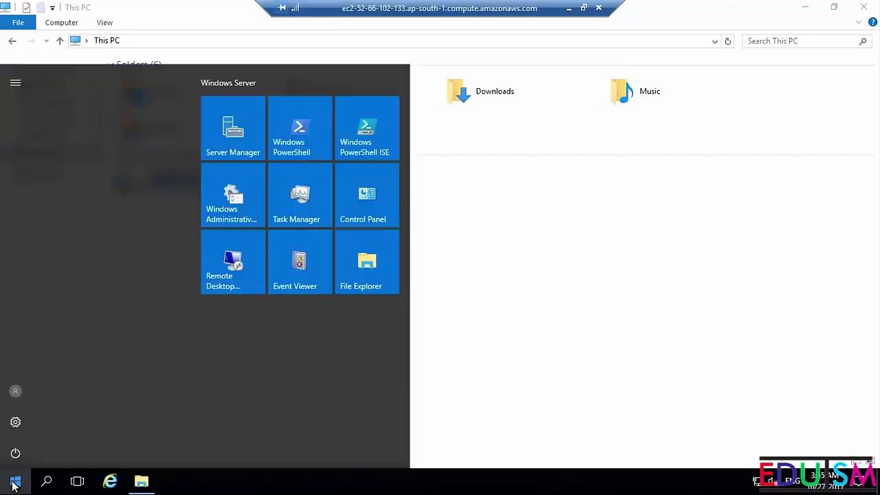
{"action": "left_click", "coordinate": [46, 480]}
{"action": "type", "text": "d"}
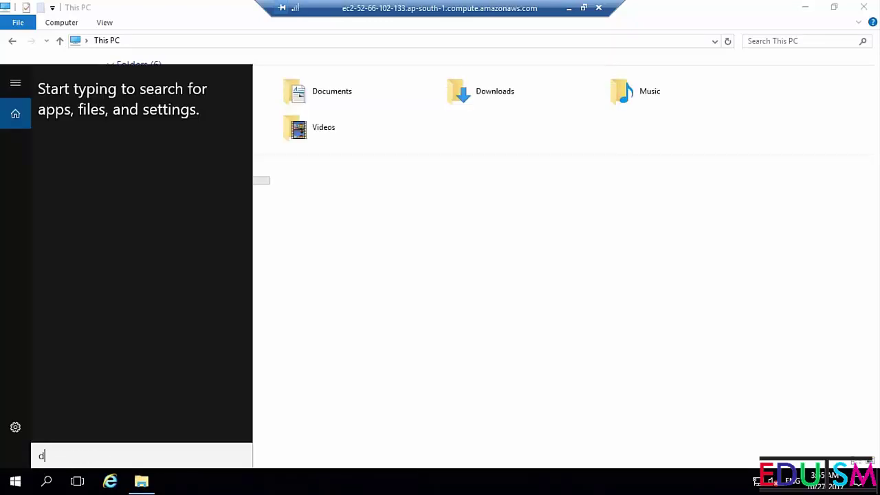
{"action": "type", "text": "isk"}
{"action": "left_click", "coordinate": [153, 113]}
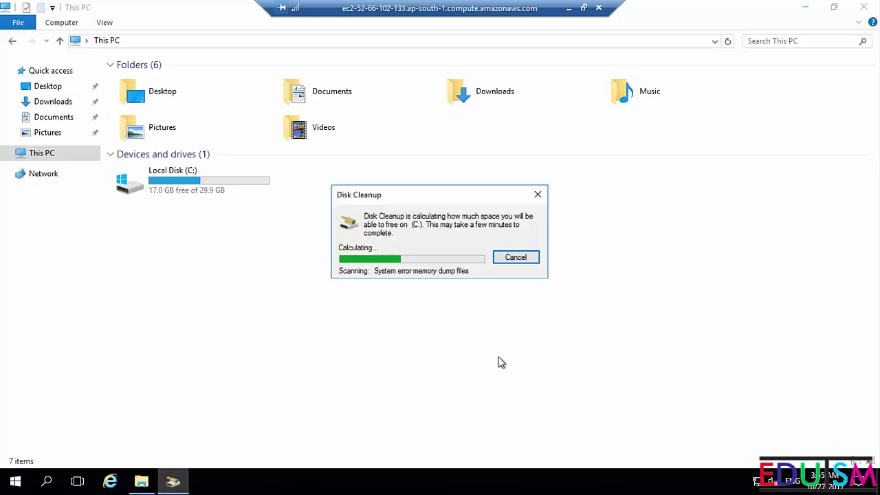
{"action": "left_click", "coordinate": [511, 259]}
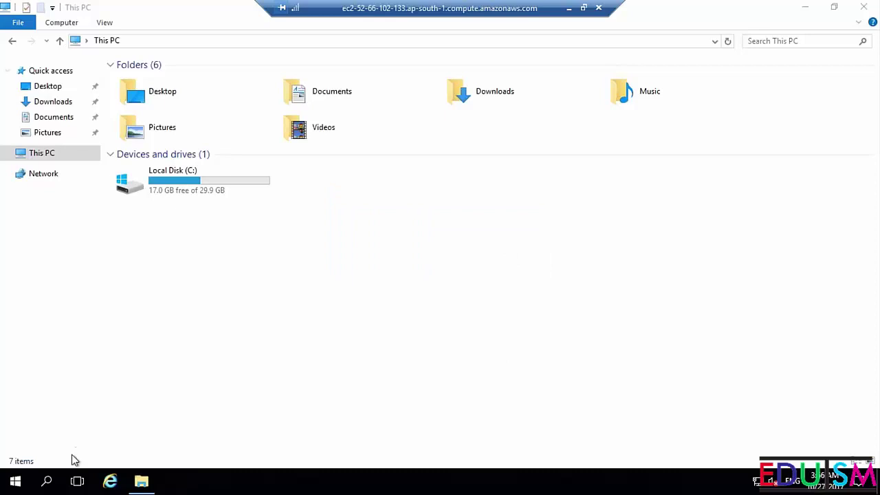
Search the server for disk again, view the drives listed in Defragment and Optimize Drives, and close it.
{"action": "left_click", "coordinate": [47, 481]}
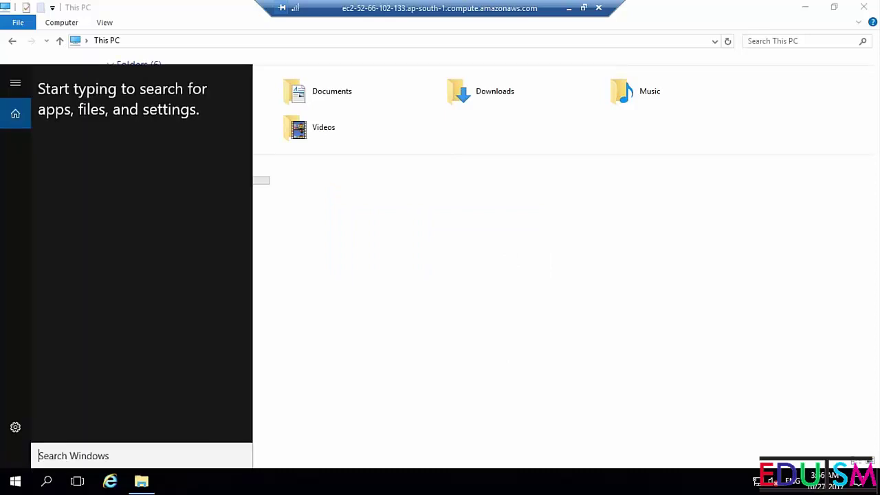
{"action": "type", "text": "disk"}
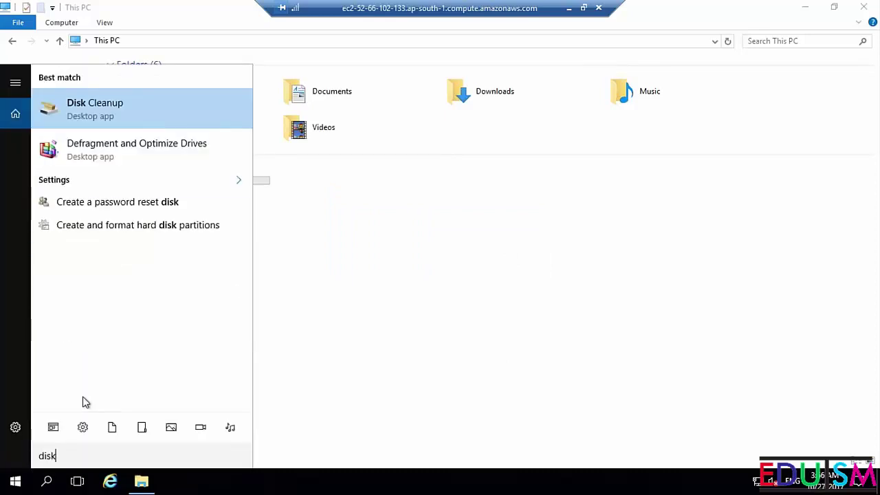
{"action": "left_click", "coordinate": [148, 153]}
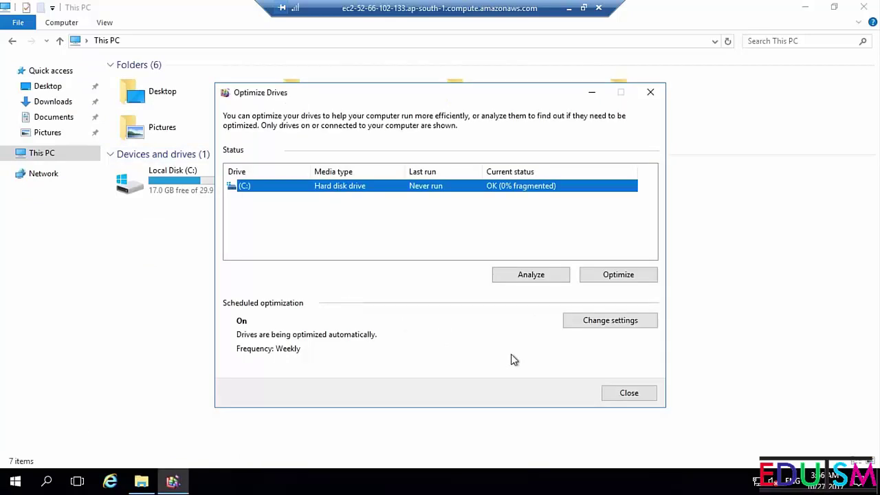
{"action": "left_click", "coordinate": [651, 92]}
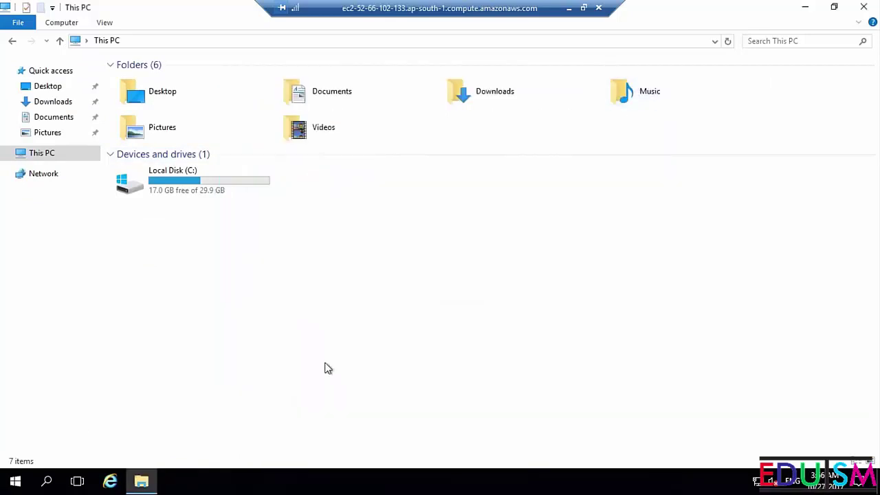
Open a maximized cmd window on the server and try to list the disks with lsblk and df -h.
{"action": "key", "text": "super+r"}
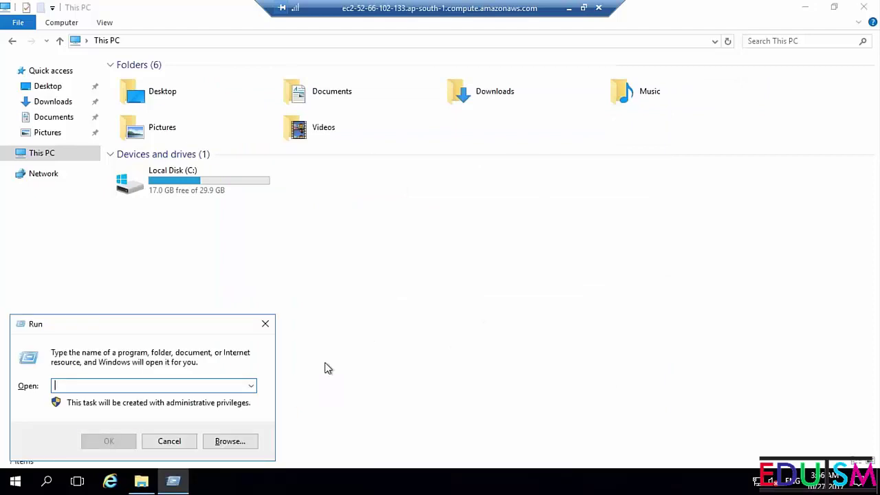
{"action": "type", "text": "cmd"}
{"action": "key", "text": "Return"}
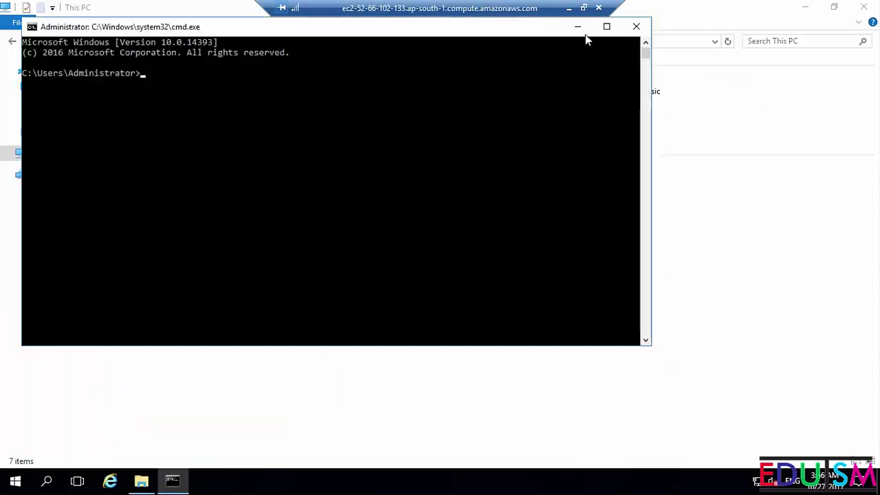
{"action": "left_click", "coordinate": [606, 26]}
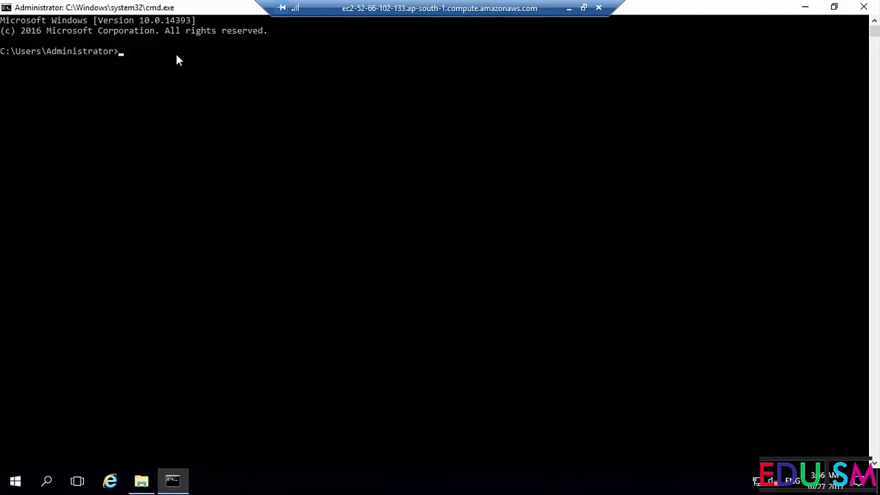
{"action": "type", "text": "lsblk"}
{"action": "key", "text": "Return"}
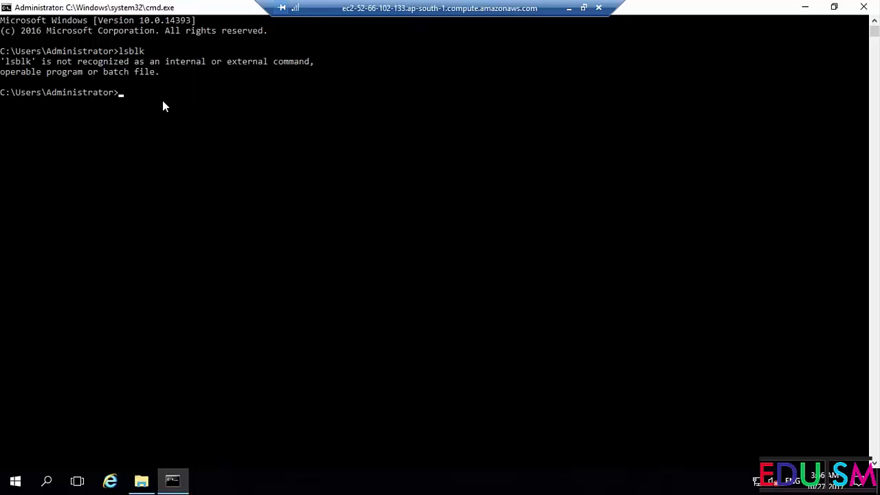
{"action": "type", "text": "df -h"}
{"action": "key", "text": "Return"}
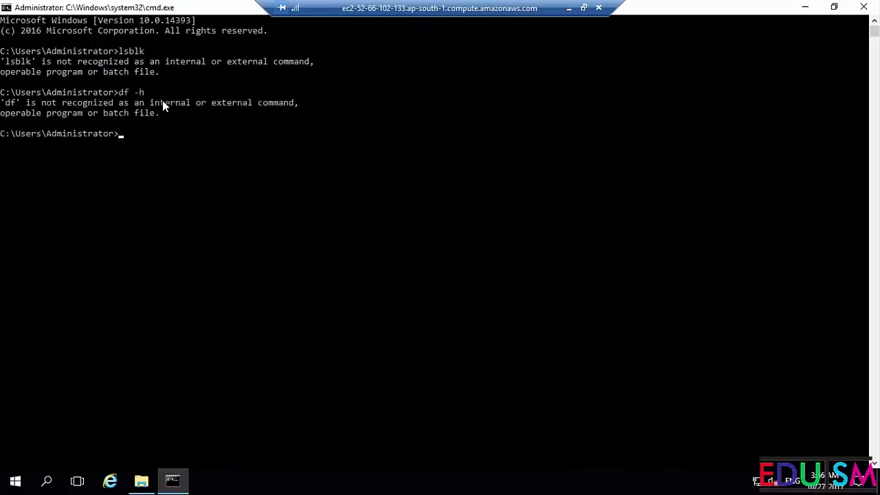
Open Disk Management on the server and maximize its window.
{"action": "key", "text": "super+e"}
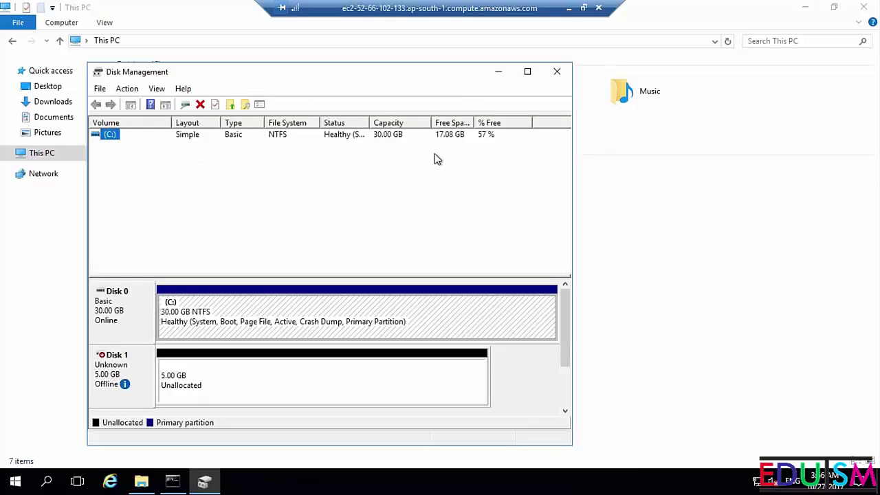
{"action": "left_click", "coordinate": [527, 71]}
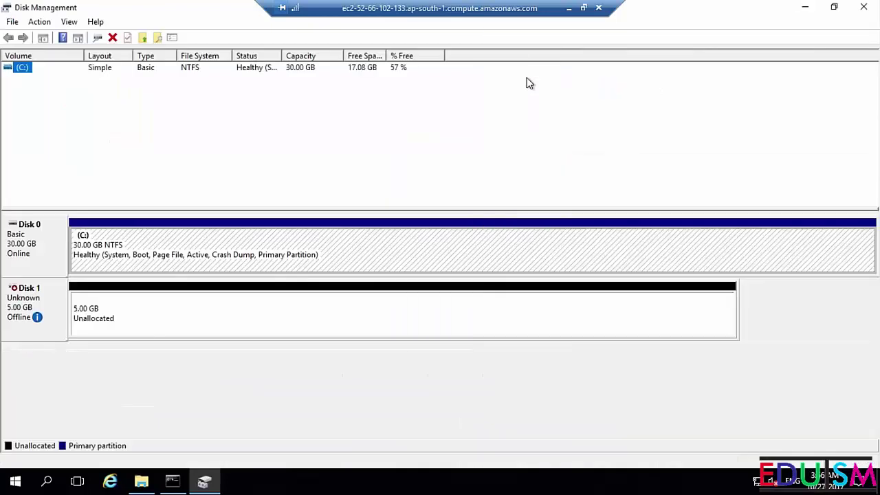
Bring the 5 GB Disk 1 online and initialize it.
{"action": "right_click", "coordinate": [30, 303]}
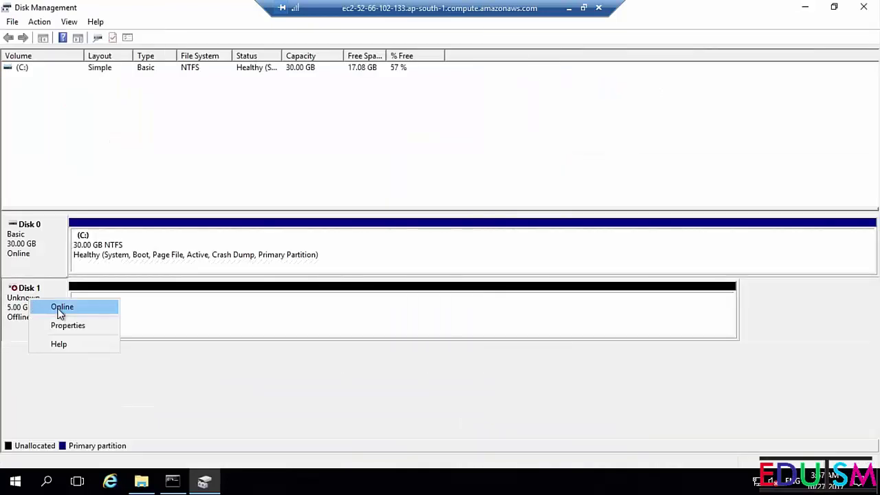
{"action": "left_click", "coordinate": [61, 309]}
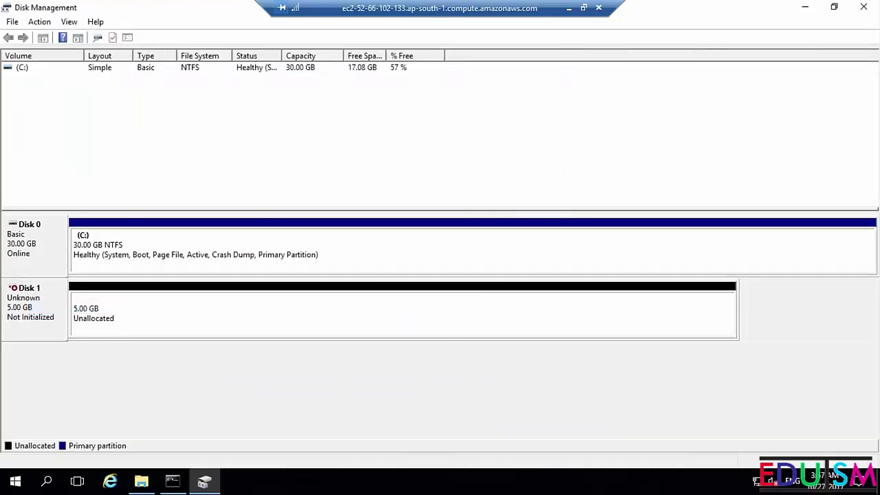
{"action": "right_click", "coordinate": [246, 328]}
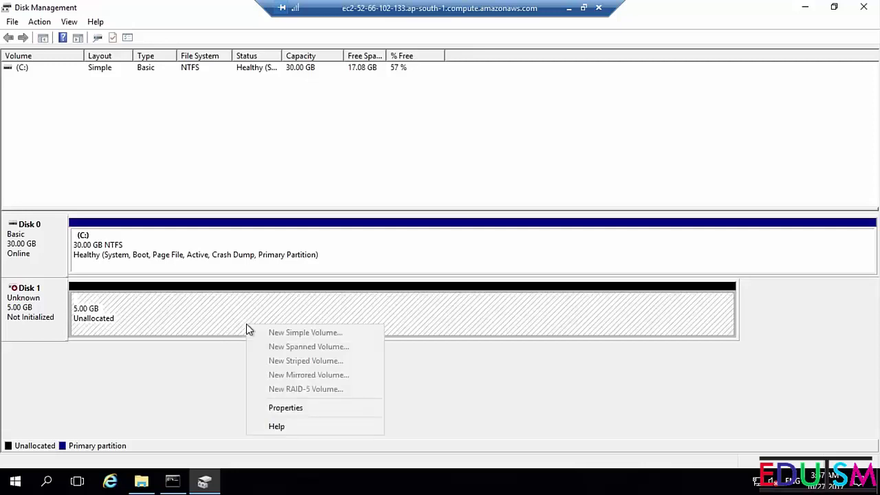
{"action": "right_click", "coordinate": [40, 300]}
{"action": "left_click", "coordinate": [69, 308]}
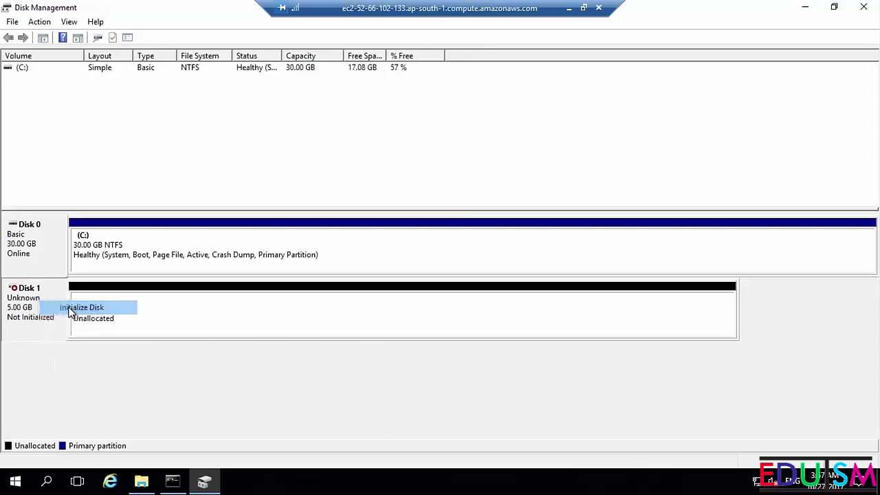
{"action": "left_click", "coordinate": [481, 316]}
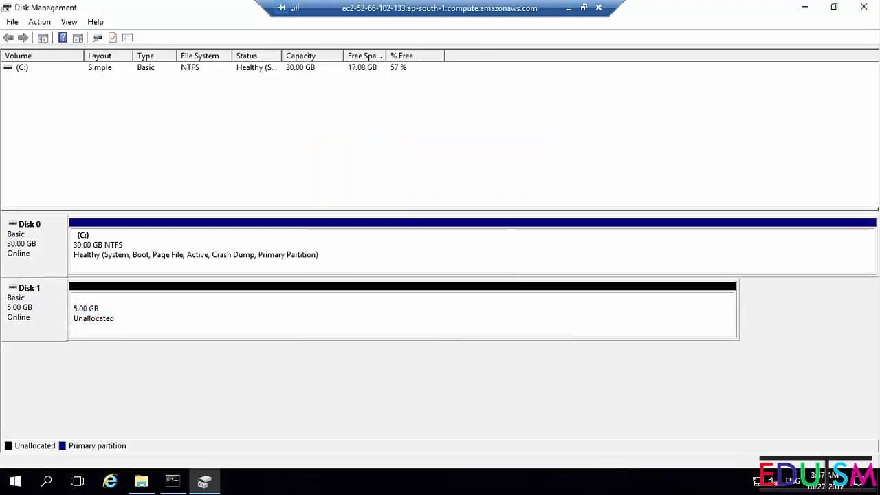
Create a 5 GB simple volume on Disk 1's unallocated space, assigning drive letter D and formatting it as NTFS.
{"action": "left_click", "coordinate": [137, 320]}
{"action": "right_click", "coordinate": [140, 318]}
{"action": "left_click", "coordinate": [187, 326]}
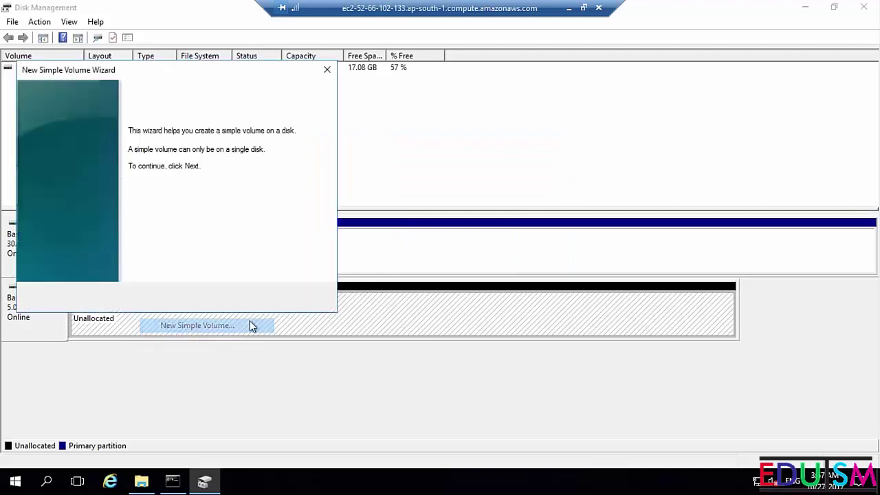
{"action": "left_click", "coordinate": [251, 298]}
{"action": "left_click", "coordinate": [252, 298]}
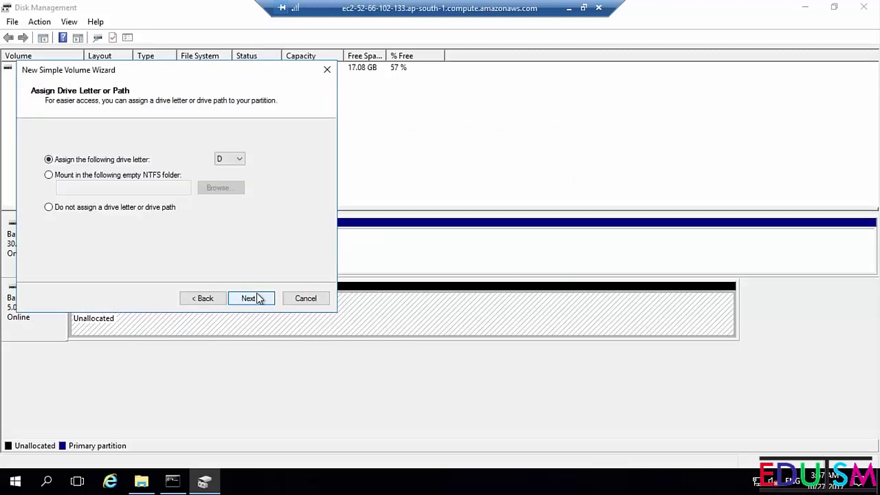
{"action": "left_click", "coordinate": [252, 298]}
{"action": "left_click", "coordinate": [252, 298]}
{"action": "left_click", "coordinate": [251, 297]}
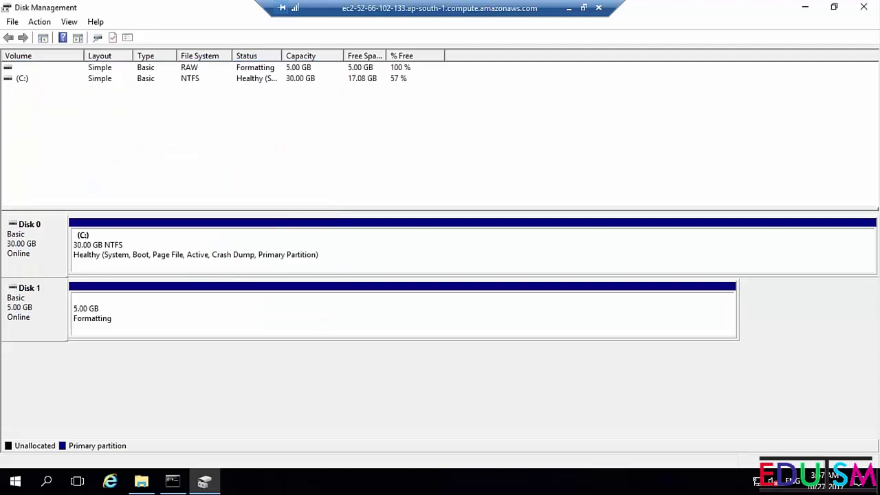
Check the C: and D: drives in This PC on the server, and close File Explorer and Disk Management.
{"action": "left_click", "coordinate": [142, 480]}
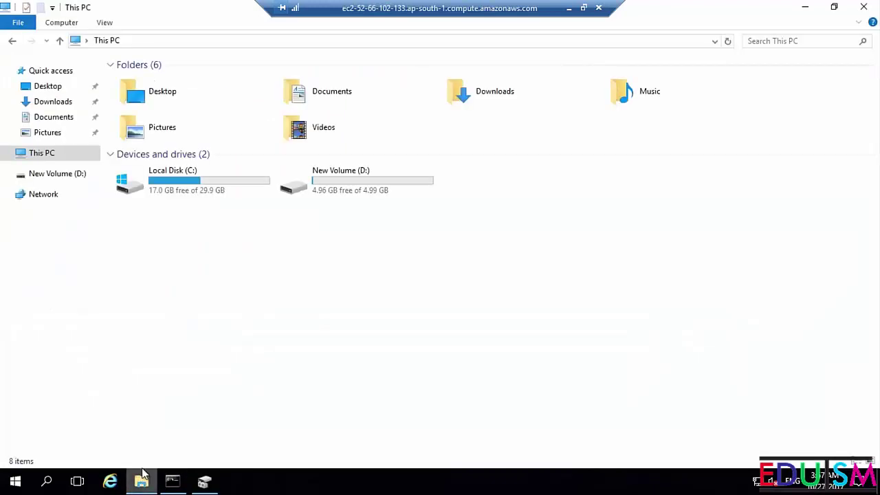
{"action": "left_click", "coordinate": [224, 193]}
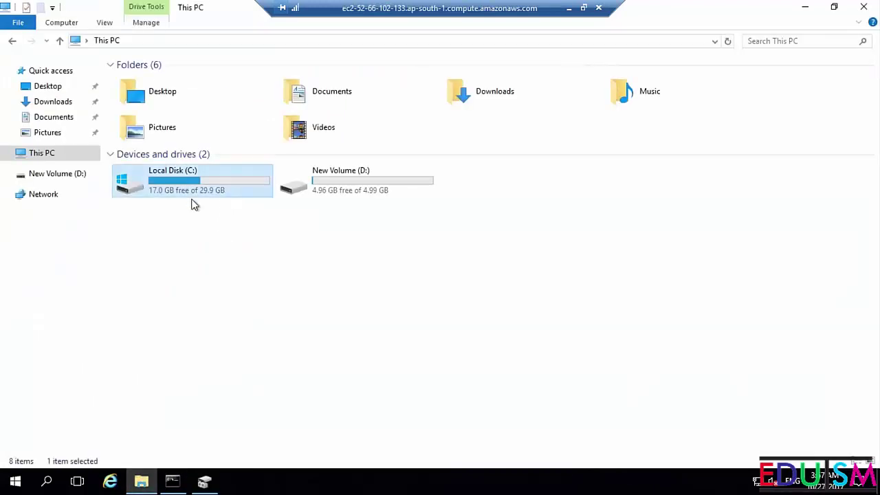
{"action": "left_click", "coordinate": [387, 192]}
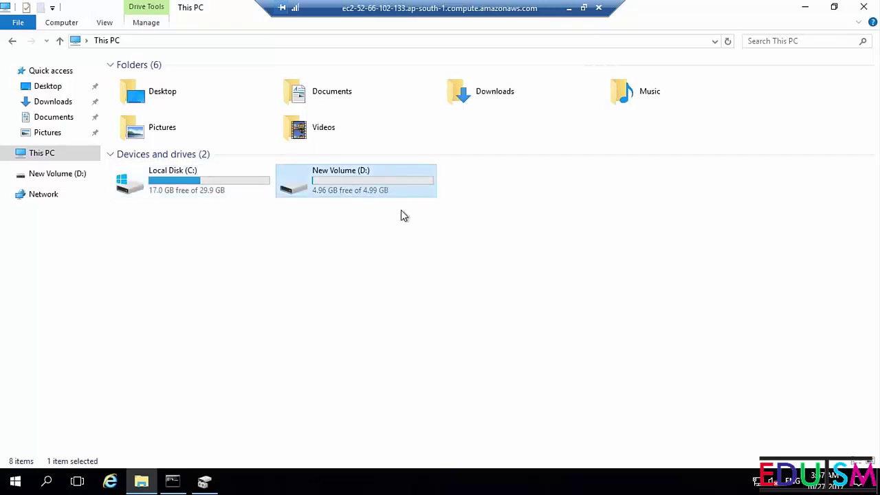
{"action": "left_click", "coordinate": [403, 213]}
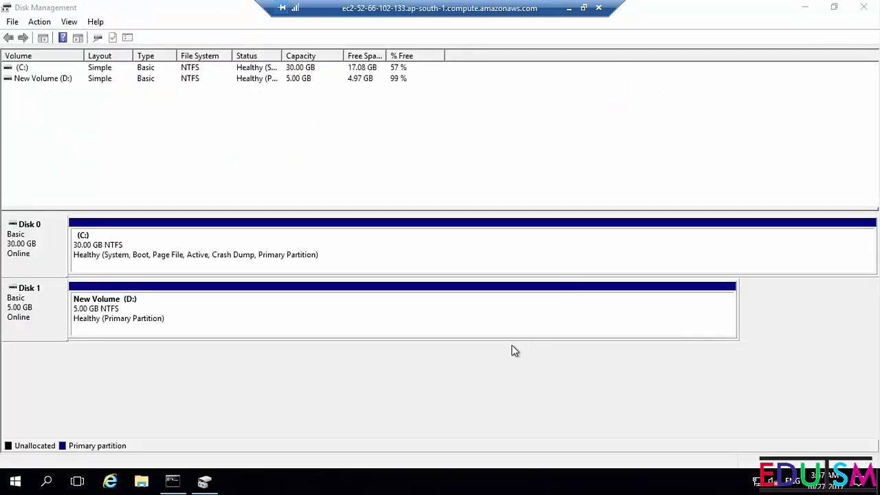
{"action": "left_click", "coordinate": [863, 7]}
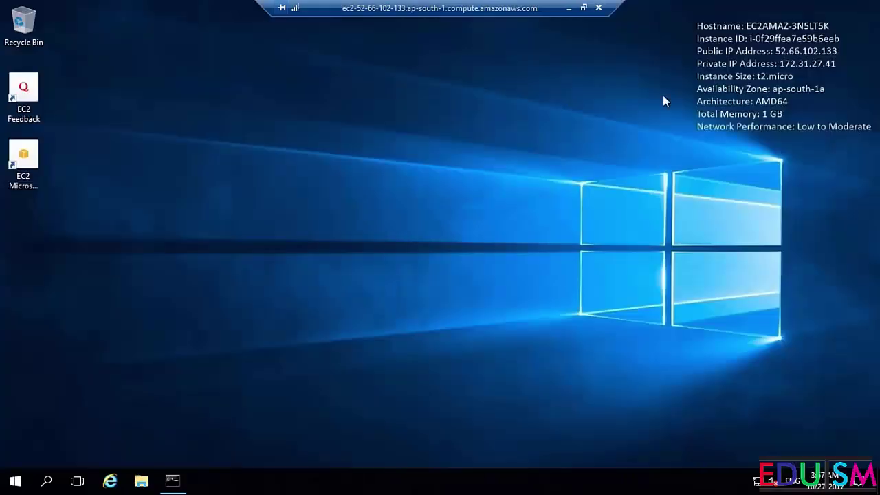
Switch to the EC2 console in the browser and detach the 5 GiB volume from the instance.
{"action": "left_click", "coordinate": [568, 9]}
{"action": "left_click", "coordinate": [637, 376]}
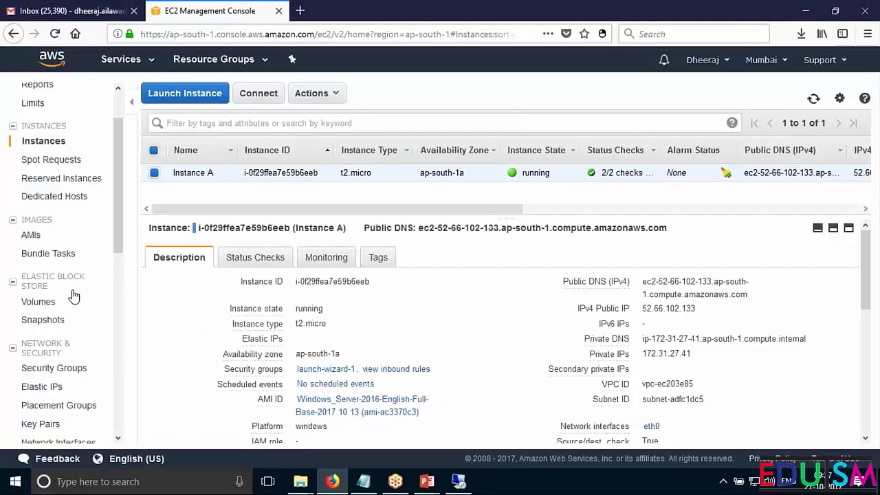
{"action": "left_click", "coordinate": [68, 297]}
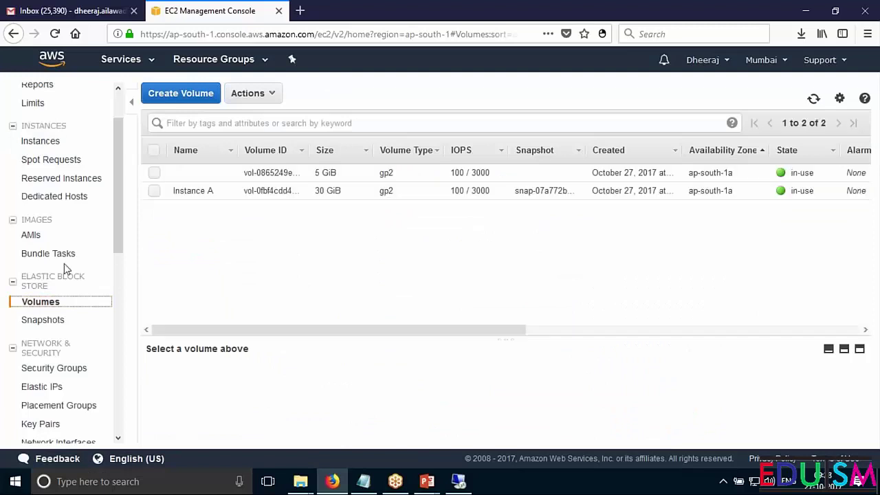
{"action": "left_click", "coordinate": [154, 173]}
{"action": "left_click", "coordinate": [251, 92]}
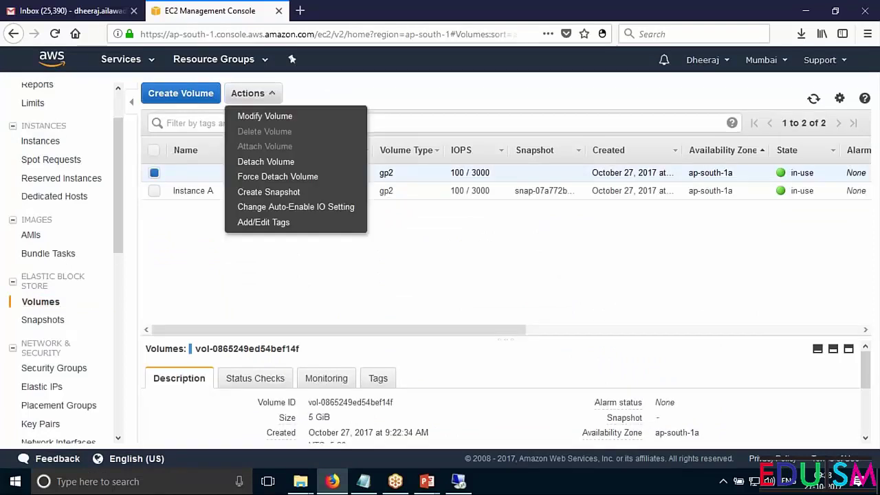
{"action": "left_click", "coordinate": [264, 159]}
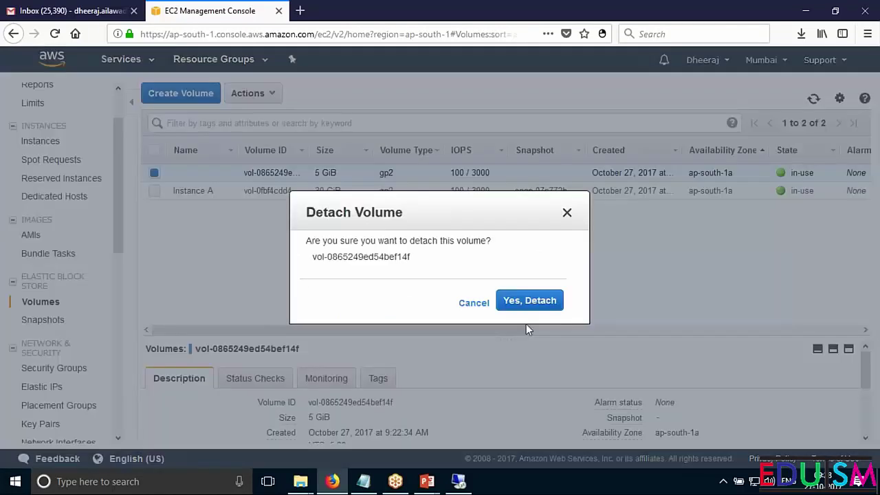
{"action": "left_click", "coordinate": [531, 305]}
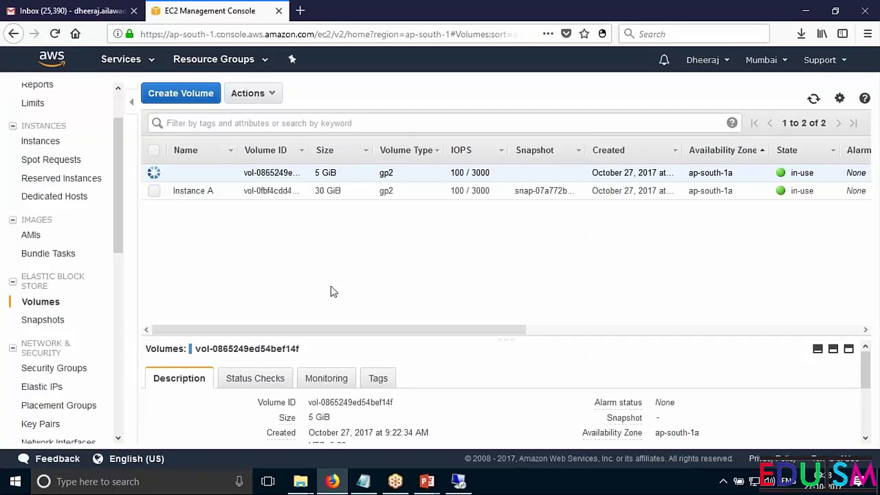
Return to the remote server, check which drives This PC lists, and close File Explorer.
{"action": "left_click", "coordinate": [459, 481]}
{"action": "left_click", "coordinate": [143, 487]}
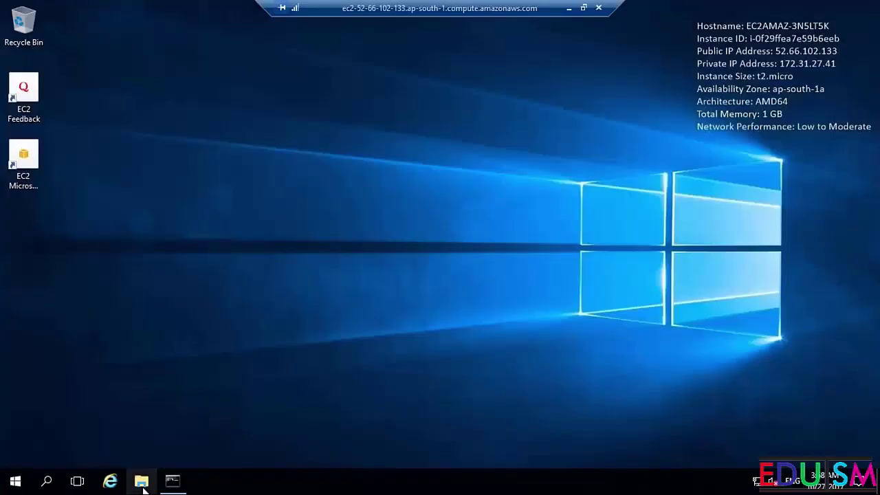
{"action": "left_click", "coordinate": [43, 152]}
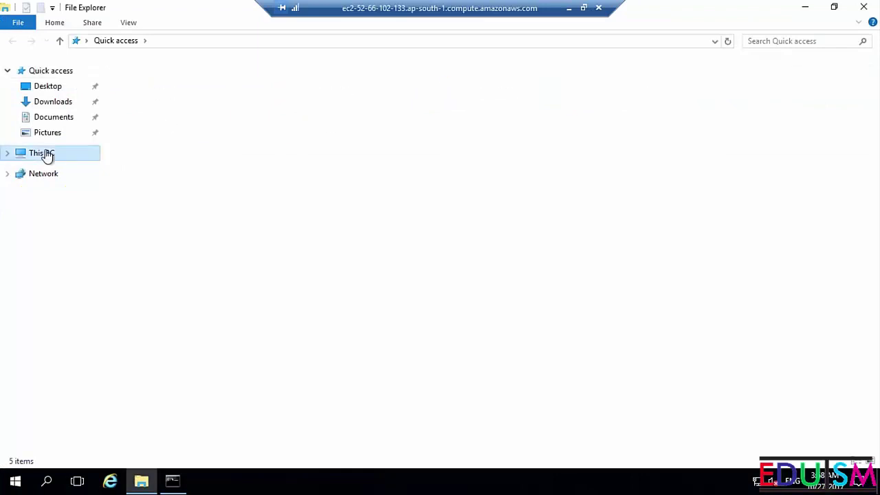
{"action": "left_click", "coordinate": [395, 251]}
{"action": "left_click", "coordinate": [863, 7]}
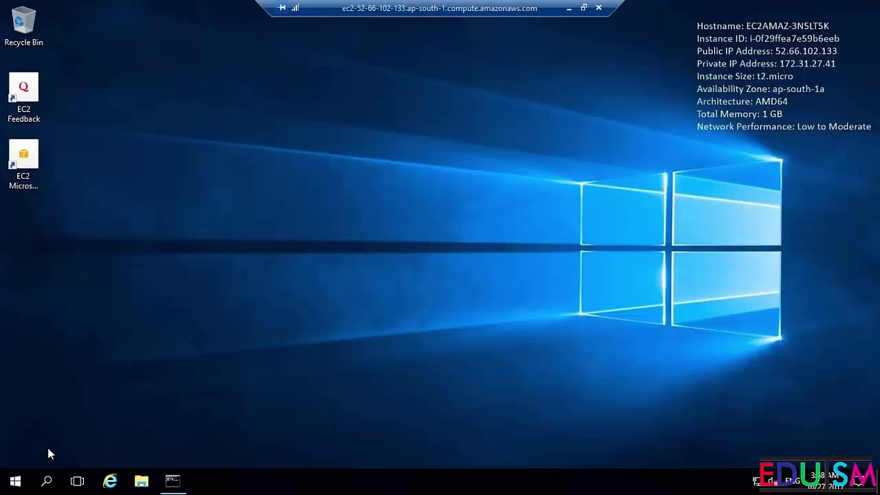
Switch back to the EC2 console and terminate Instance A.
{"action": "left_click", "coordinate": [569, 8]}
{"action": "left_click", "coordinate": [41, 141]}
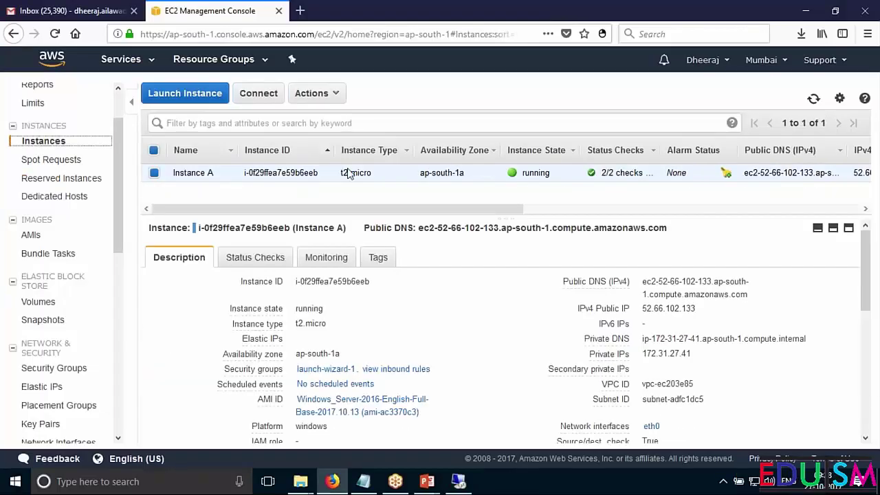
{"action": "left_click", "coordinate": [334, 95]}
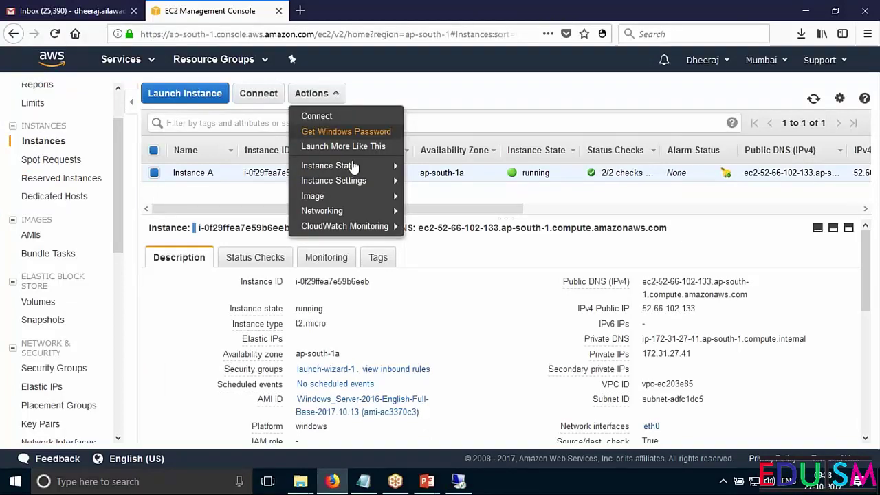
{"action": "mouse_move", "coordinate": [358, 166]}
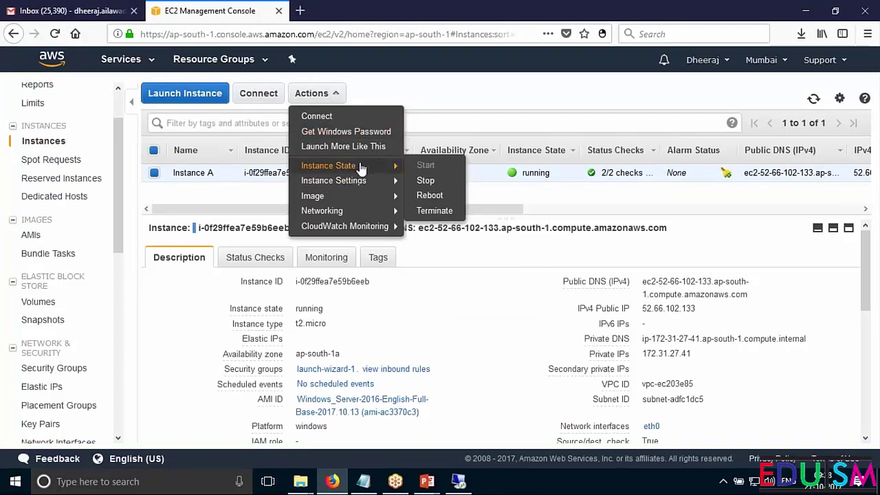
{"action": "left_click", "coordinate": [434, 211]}
{"action": "left_click", "coordinate": [609, 341]}
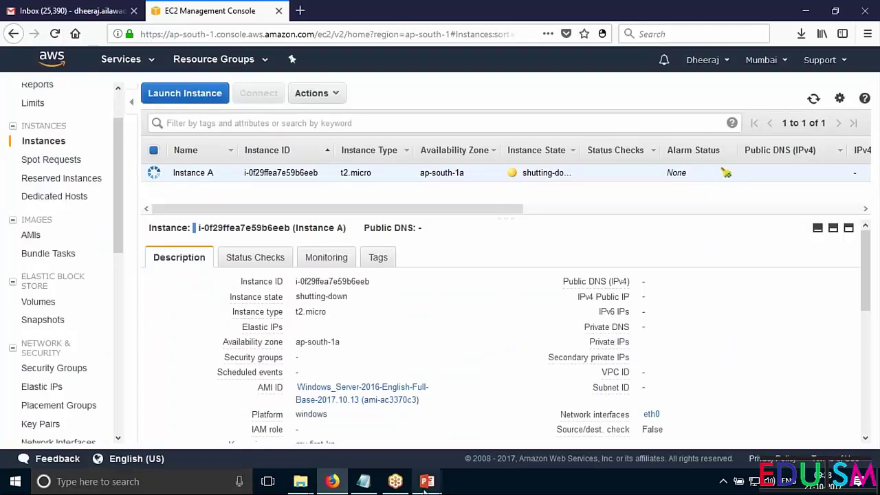
{"action": "mouse_move", "coordinate": [426, 483]}
{"action": "left_click", "coordinate": [507, 448]}
{"action": "key", "text": "Right"}
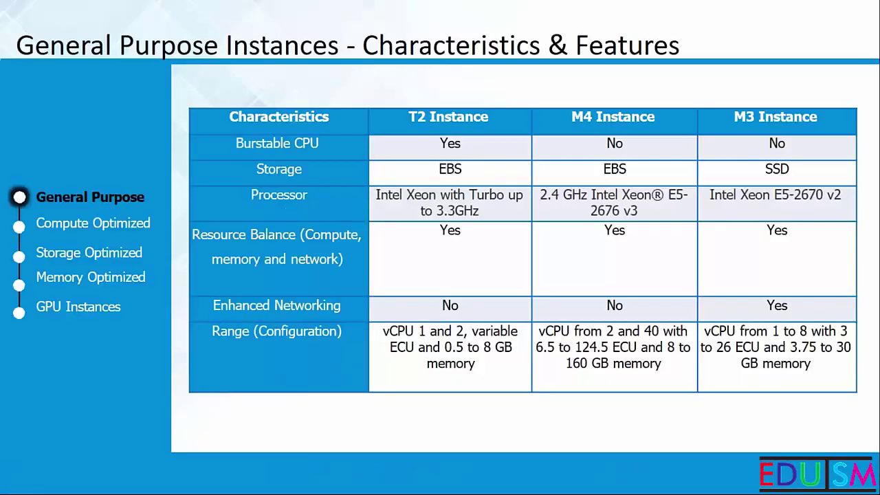
{"action": "key", "text": "Right"}
{"action": "key", "text": "Right"}
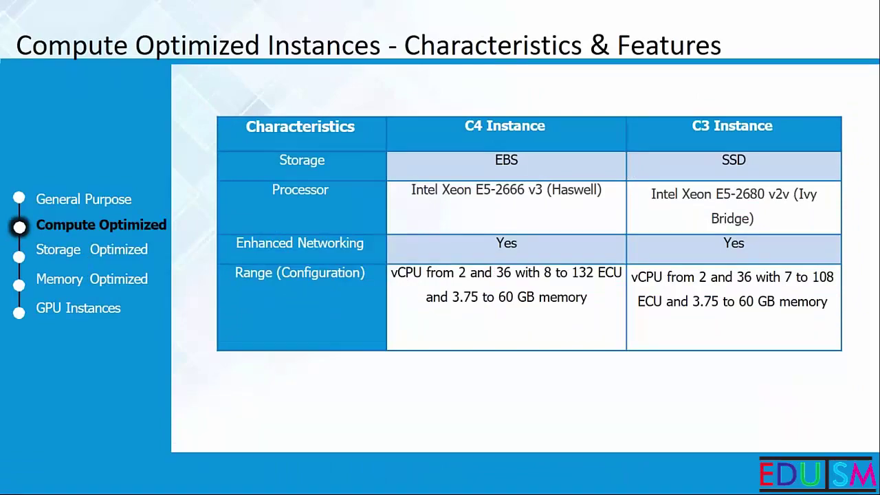
{"action": "key", "text": "Right"}
{"action": "key", "text": "Right"}
{"action": "key", "text": "Right"}
{"action": "key", "text": "Right"}
{"action": "key", "text": "Right"}
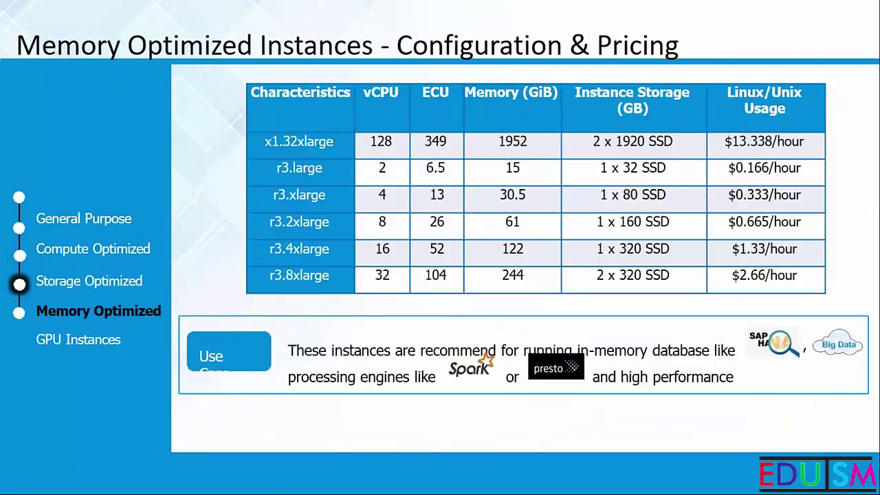
{"action": "key", "text": "Right"}
{"action": "key", "text": "Right"}
{"action": "key", "text": "Right"}
{"action": "key", "text": "Right"}
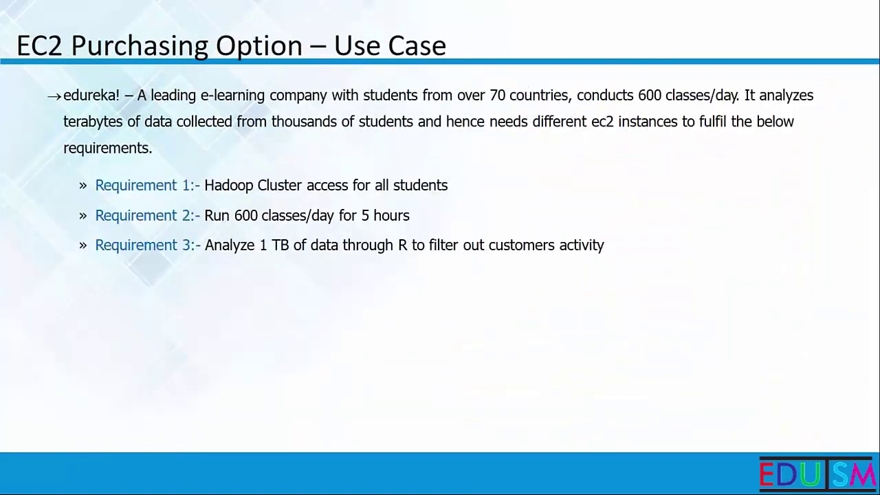
{"action": "key", "text": "Right"}
{"action": "key", "text": "Right"}
{"action": "key", "text": "Right"}
{"action": "key", "text": "Right"}
{"action": "key", "text": "Right"}
{"action": "key", "text": "Right"}
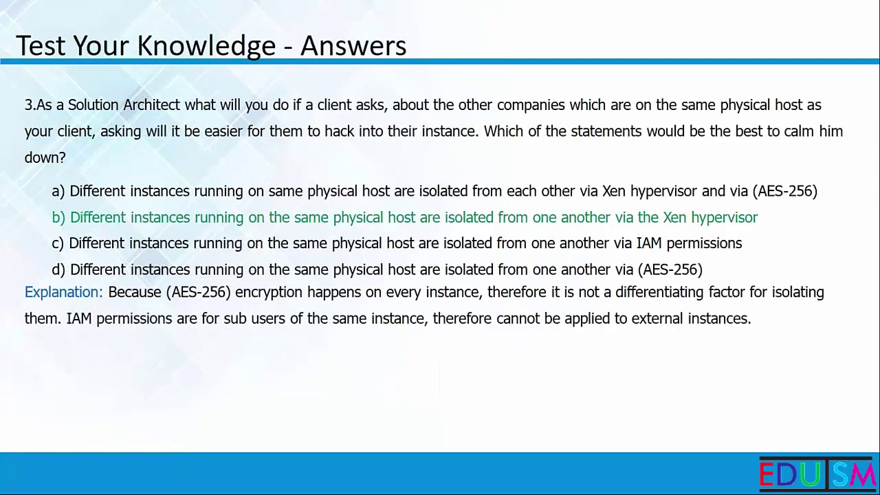